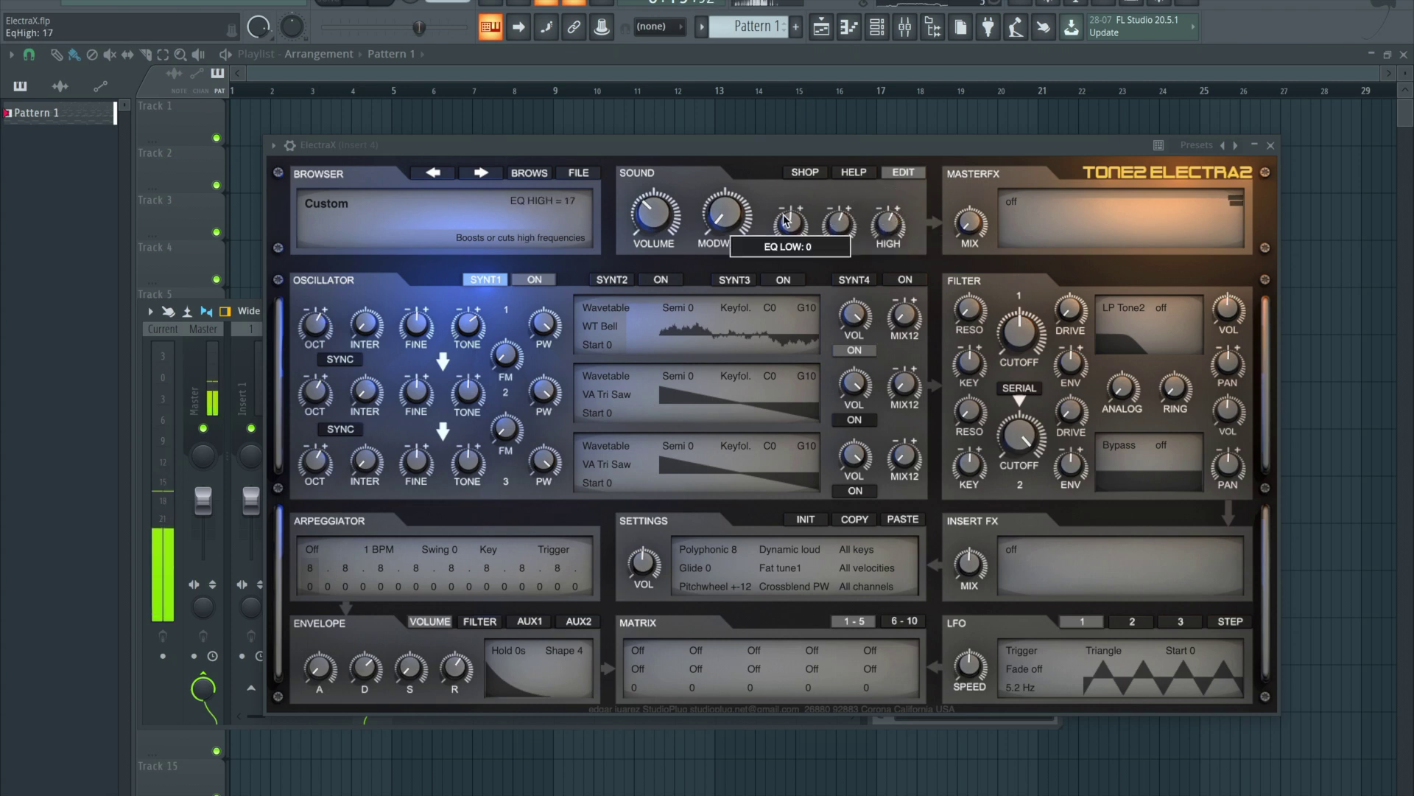
# Cut the low EQ to -6 and set filter 1's key tracking to 91 and envelope amount to 6.
pyautogui.moveTo(791, 223); pyautogui.dragTo(787, 229)
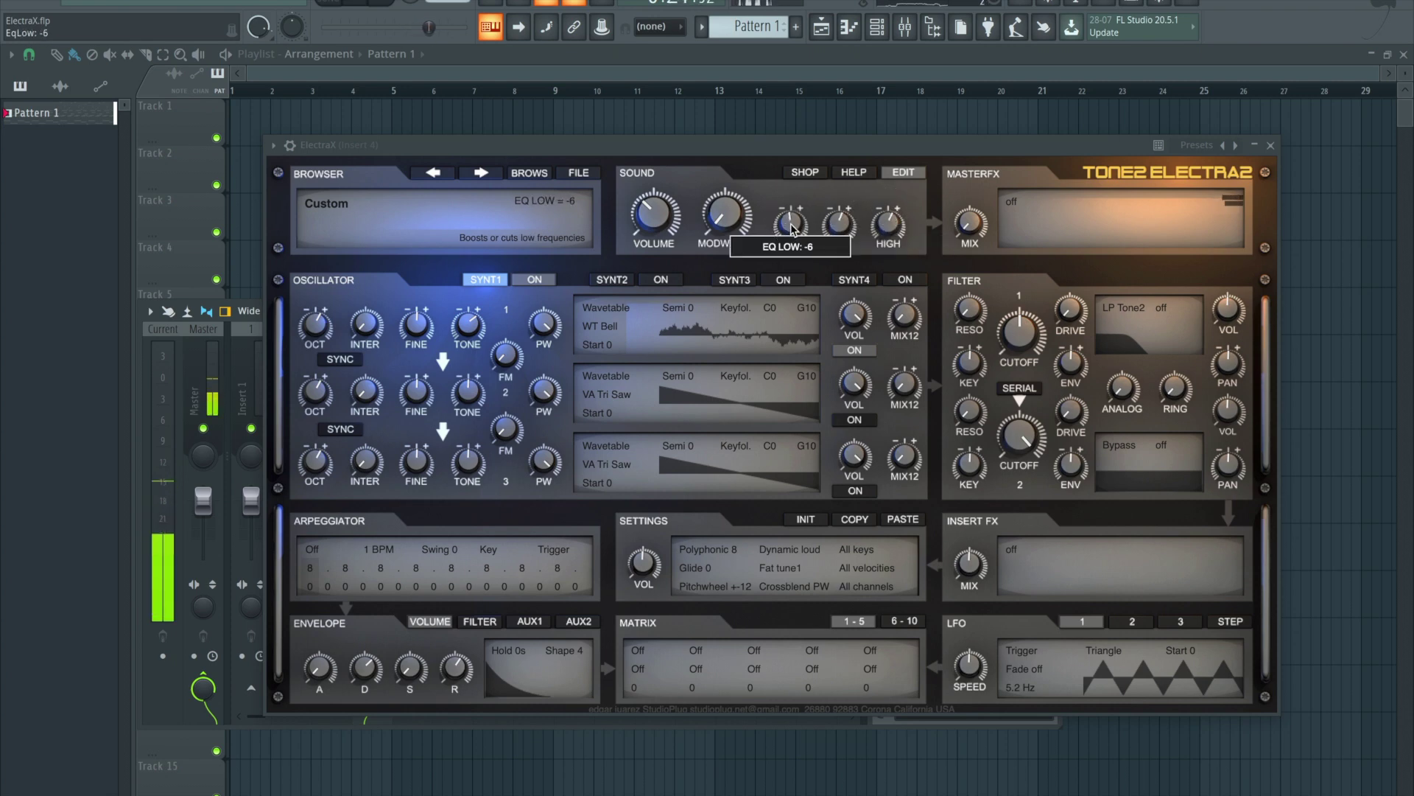
pyautogui.moveTo(965, 369); pyautogui.dragTo(1008, 254)
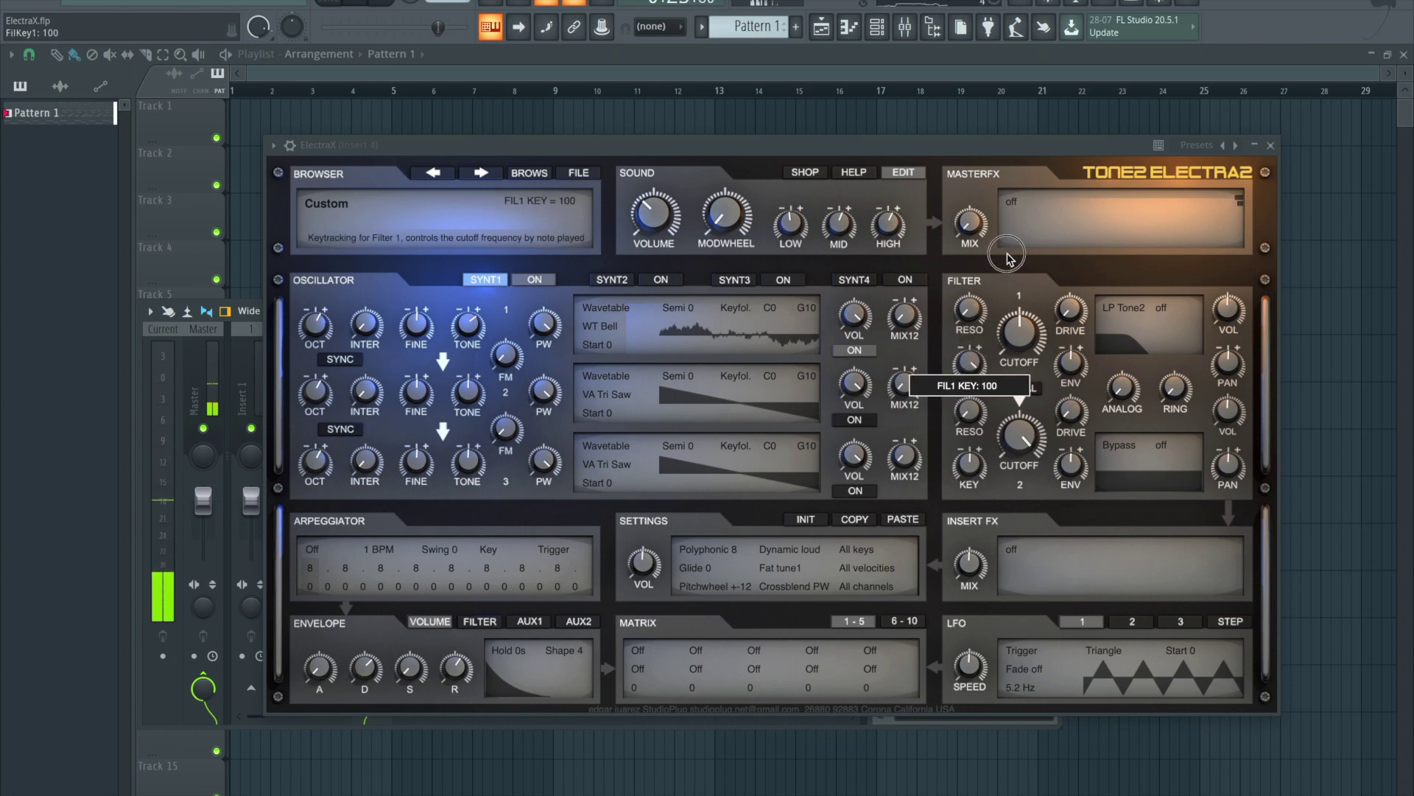
pyautogui.moveTo(971, 352); pyautogui.dragTo(974, 360)
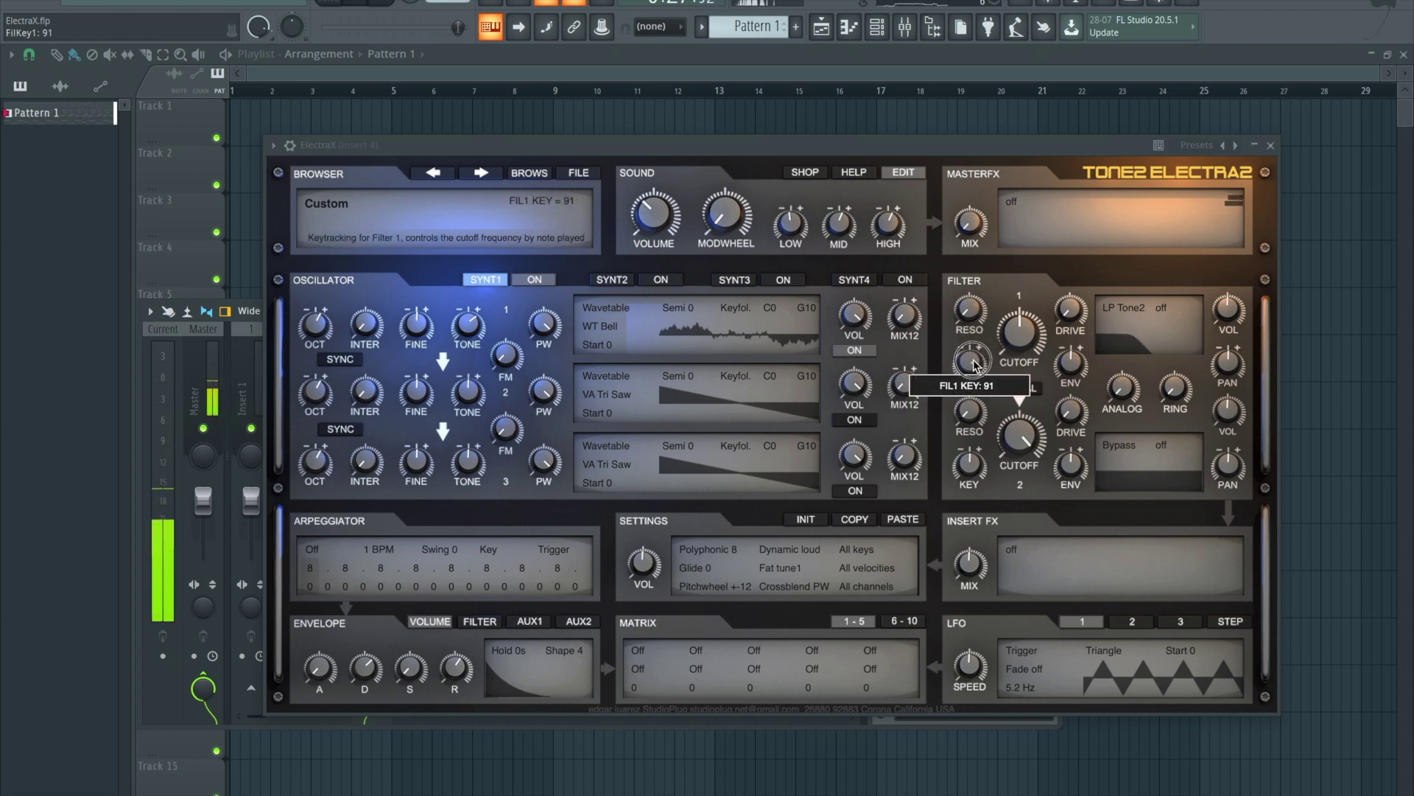
pyautogui.moveTo(1070, 366); pyautogui.dragTo(1072, 359)
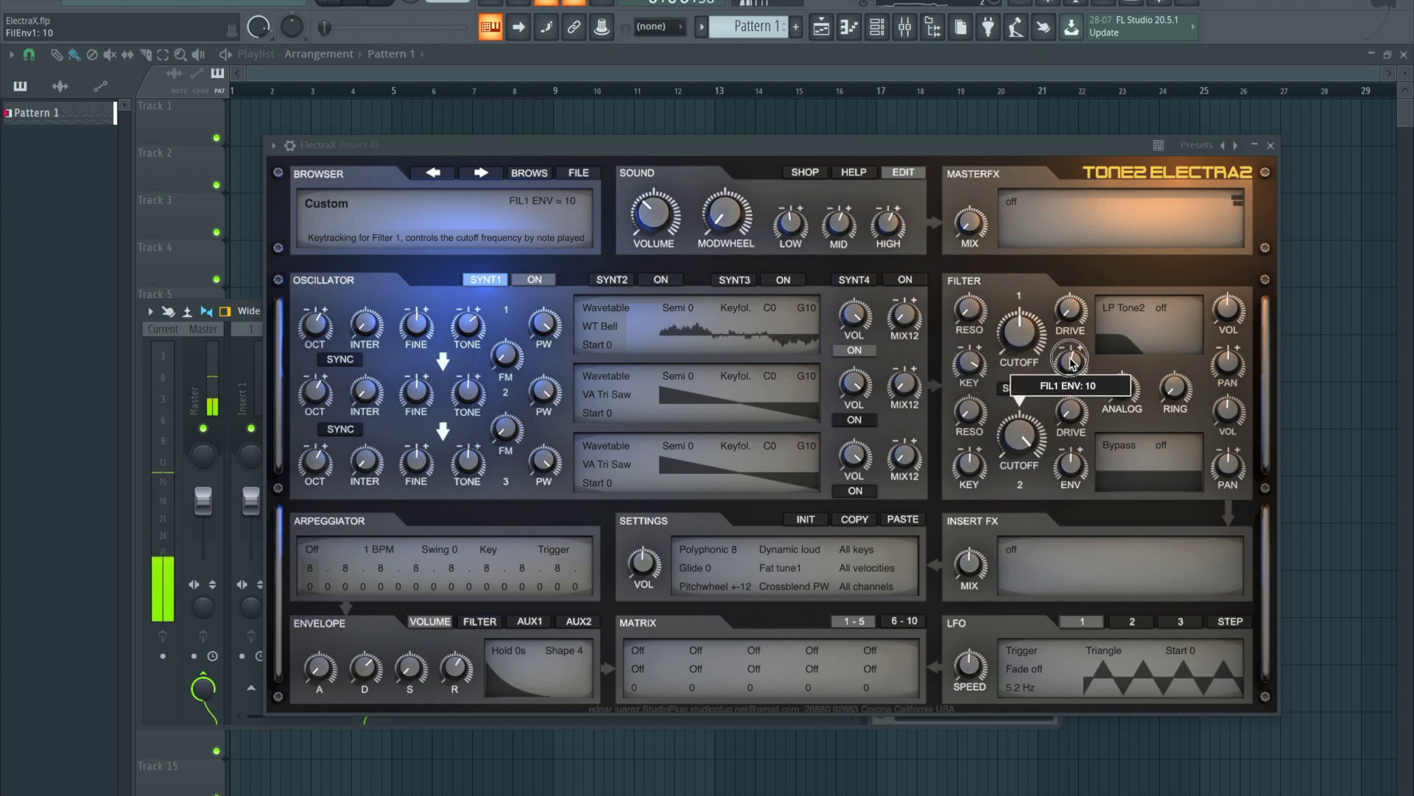
pyautogui.scroll(-3, 1072, 361)
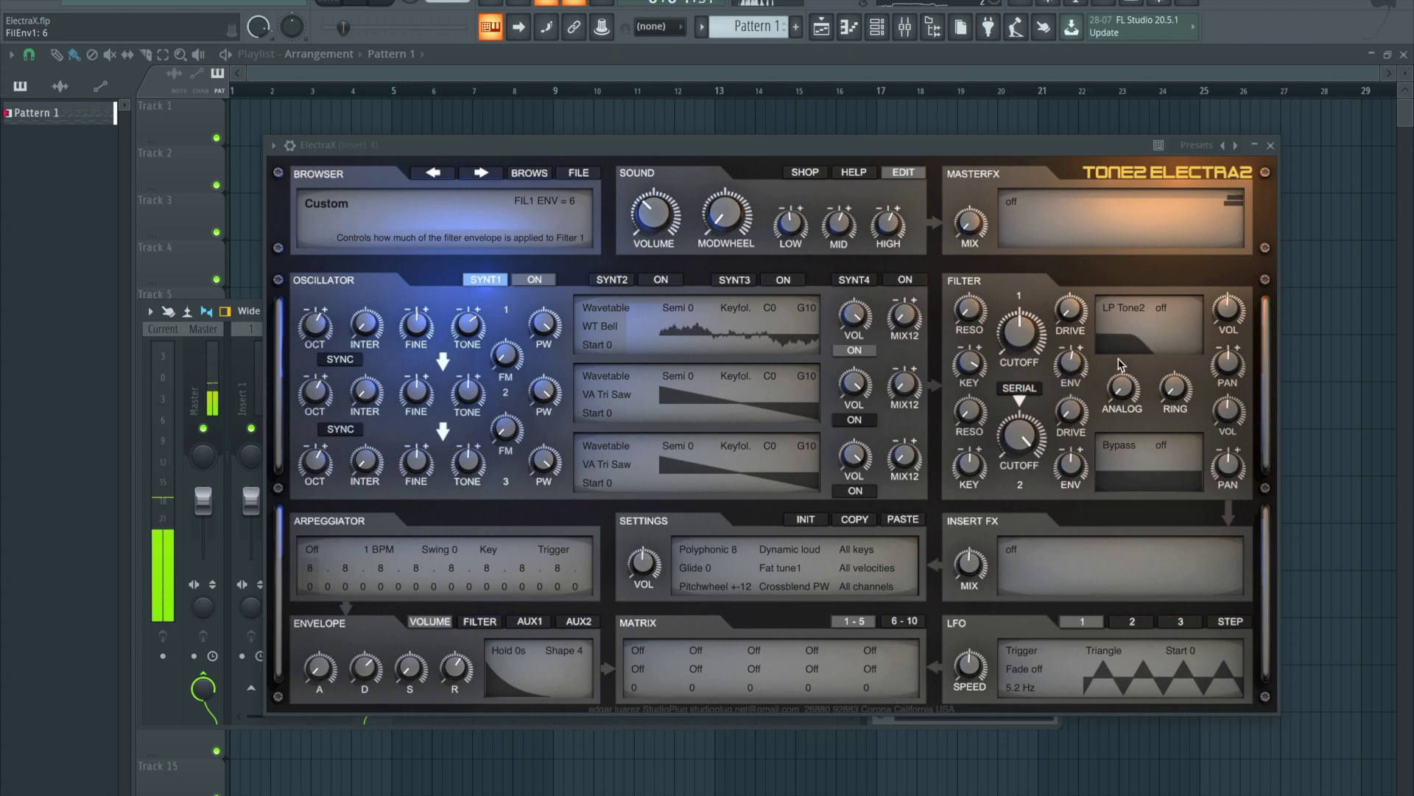
# Set the synth's sound mode to Linear sound and its play mode to Polyphonic 12.
pyautogui.click(783, 551)
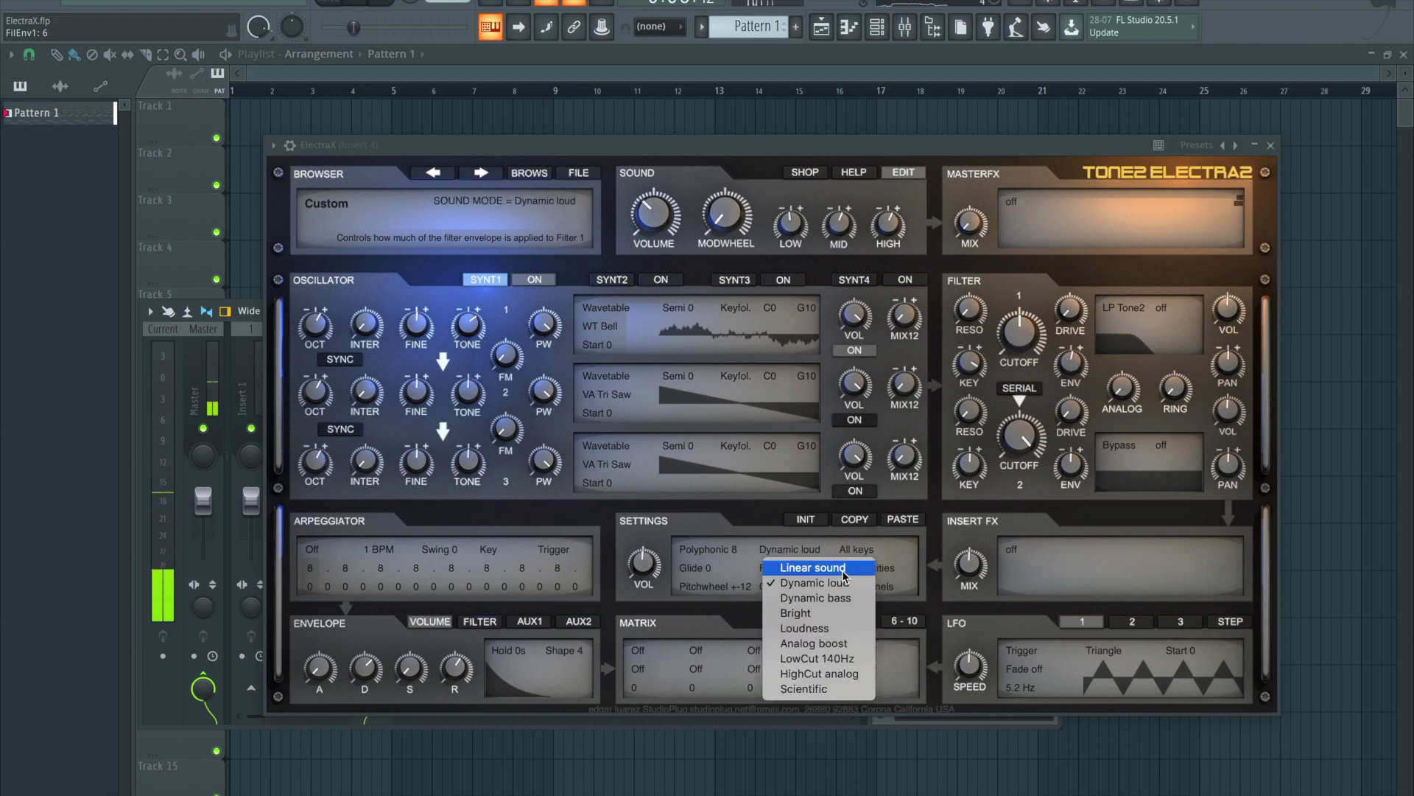
pyautogui.click(816, 567)
pyautogui.click(707, 549)
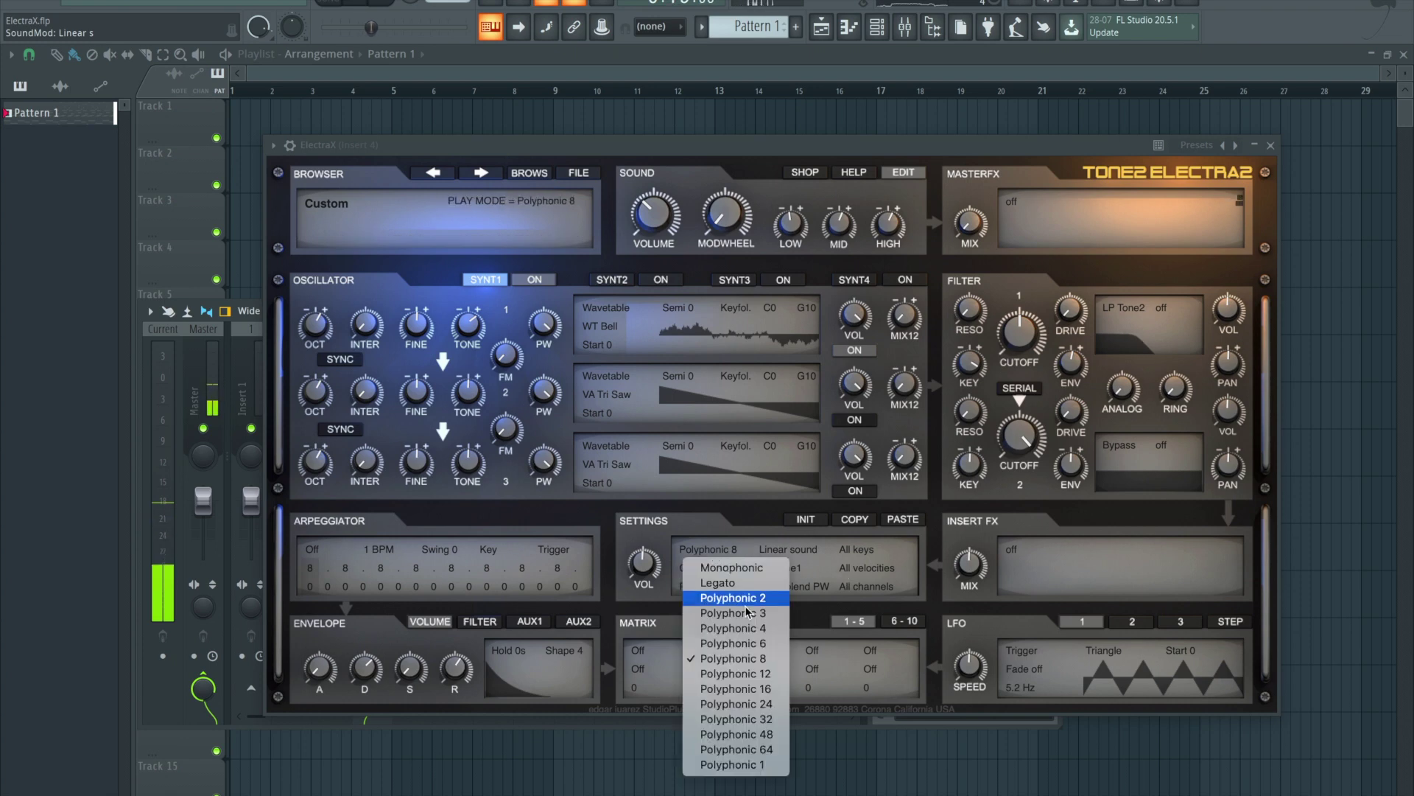
pyautogui.click(742, 671)
pyautogui.scroll(2, 707, 549)
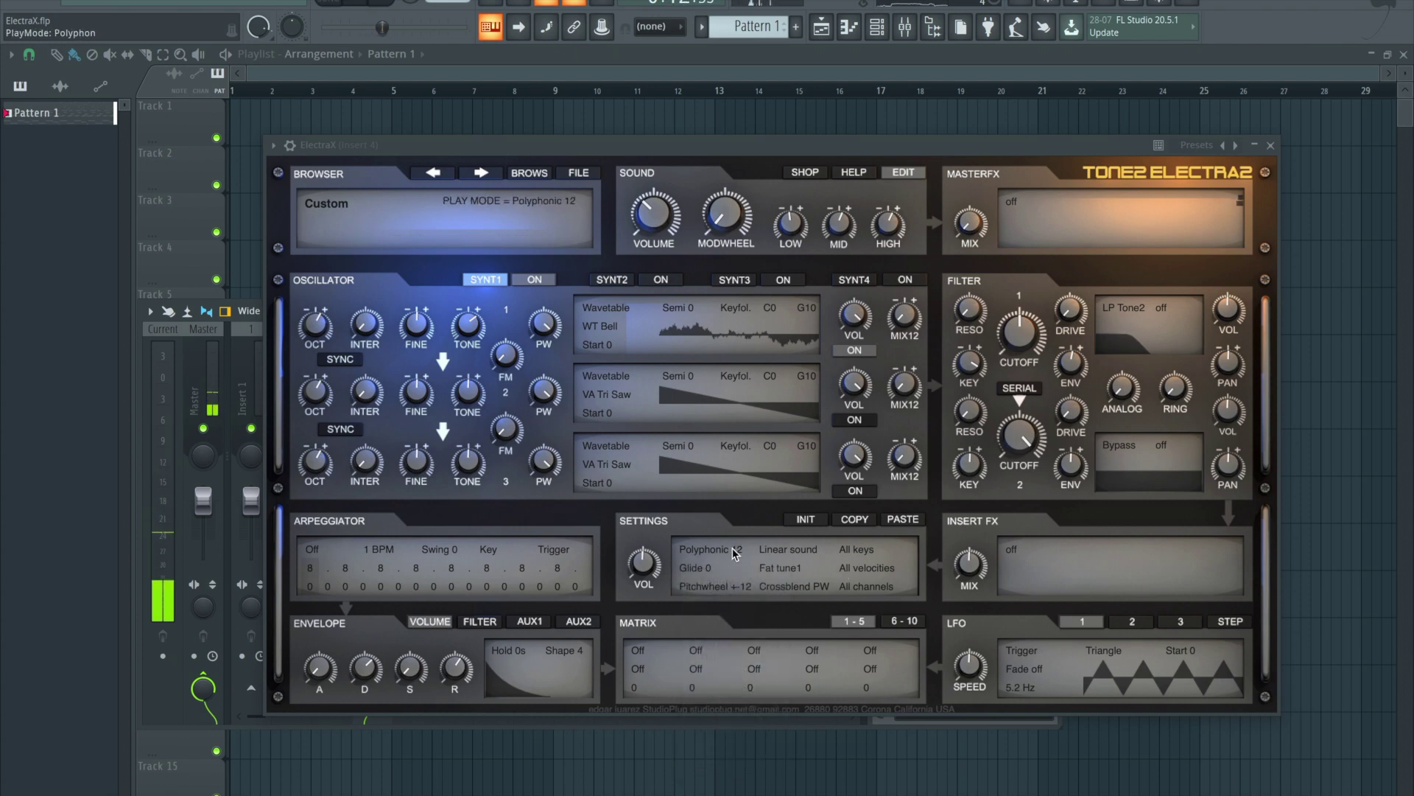
# Set the microtuning to Analog medium and the quality mode to High quality.
pyautogui.click(786, 570)
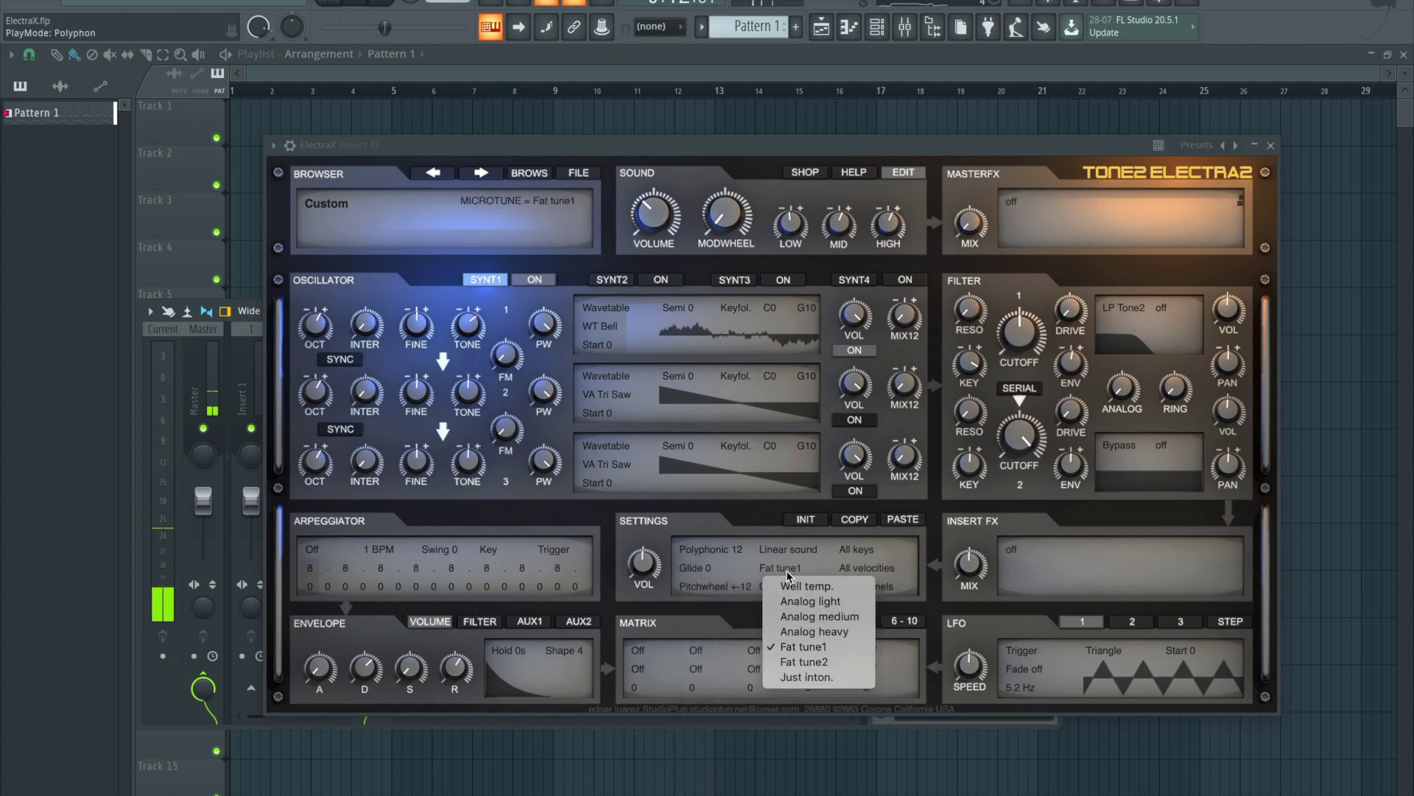
pyautogui.click(812, 617)
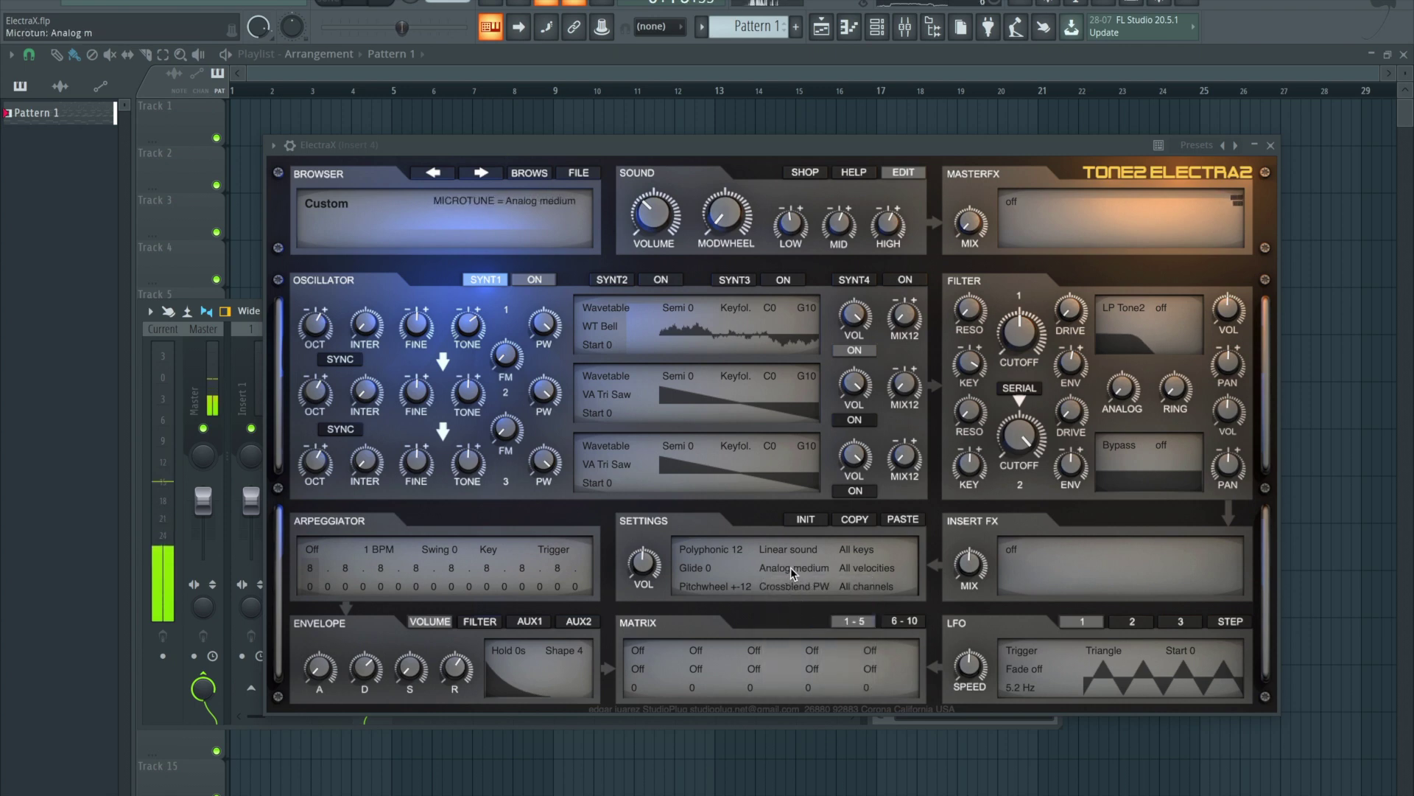
pyautogui.click(789, 587)
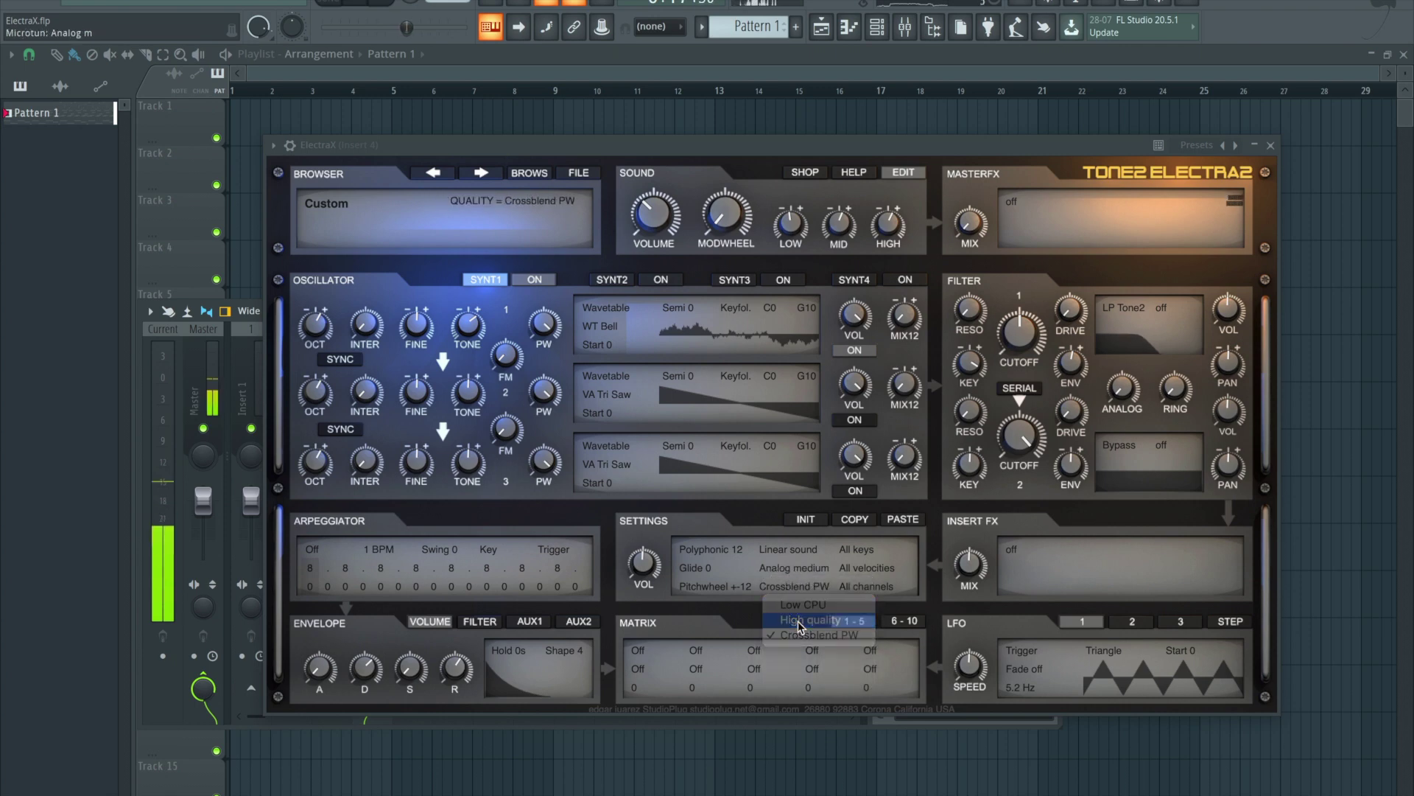
pyautogui.click(799, 621)
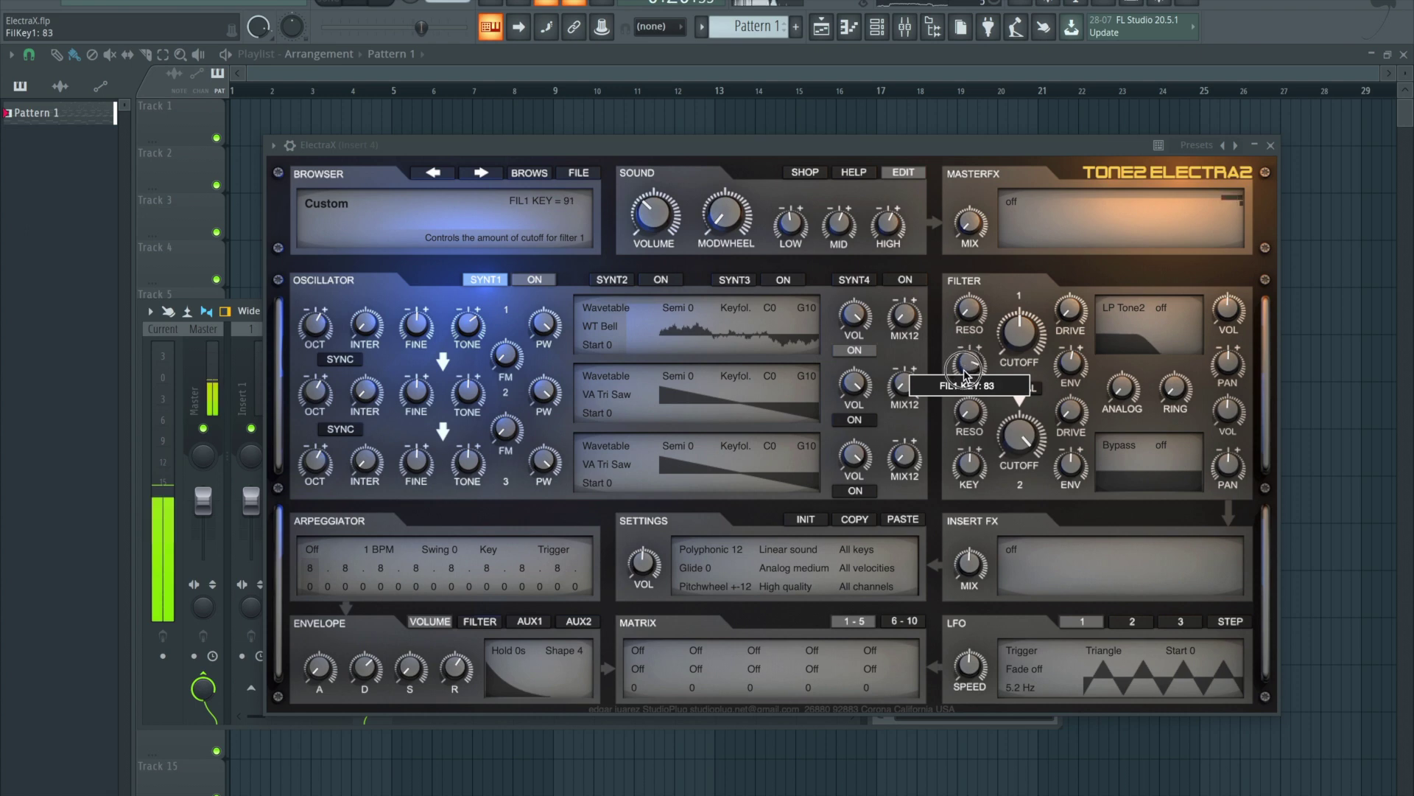
# Lower filter 1's key tracking to 83 and its cutoff to 779 Hz, and reduce oscillator 1's volume to 49.
pyautogui.moveTo(964, 370); pyautogui.dragTo(964, 375)
pyautogui.scroll(-3, 1012, 345)
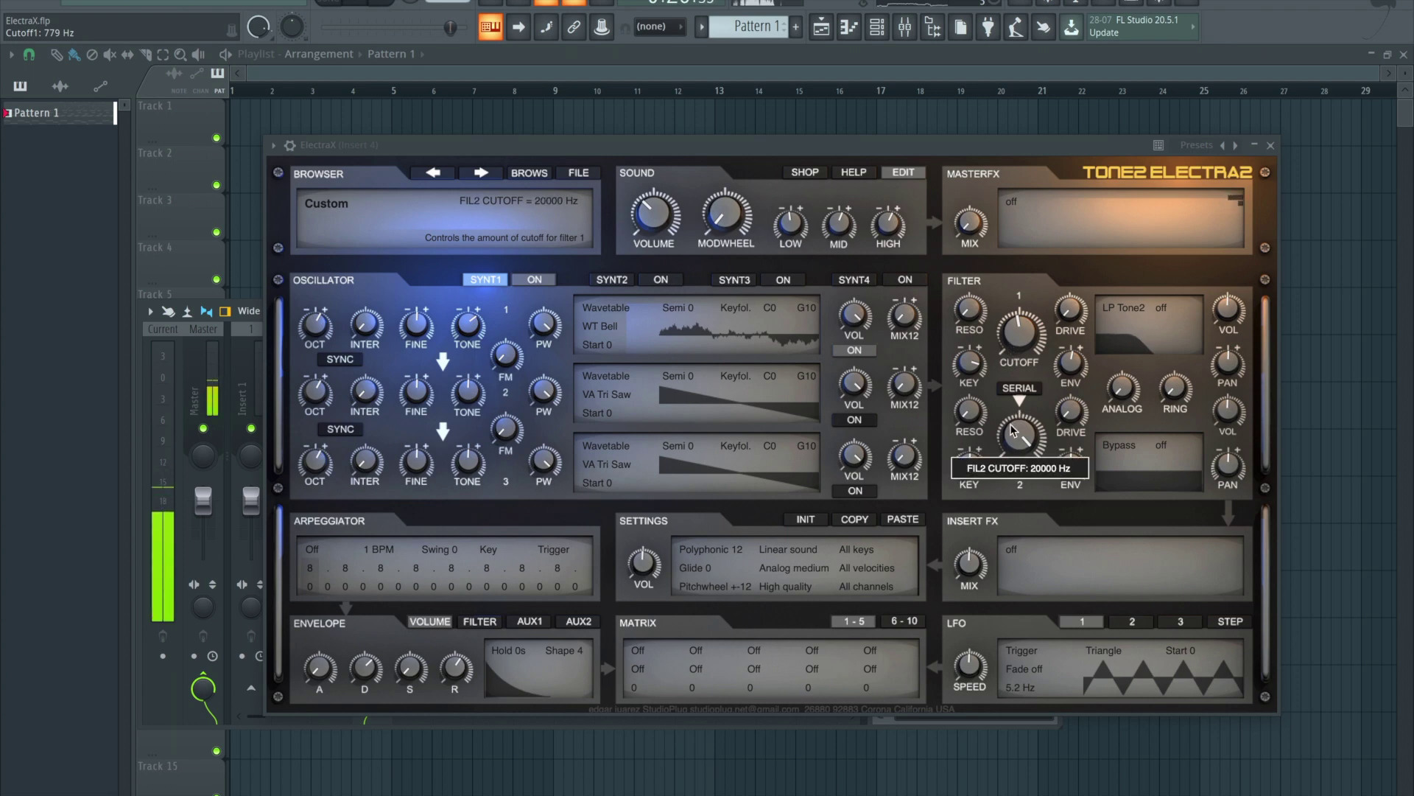
pyautogui.moveTo(855, 317); pyautogui.dragTo(830, 400)
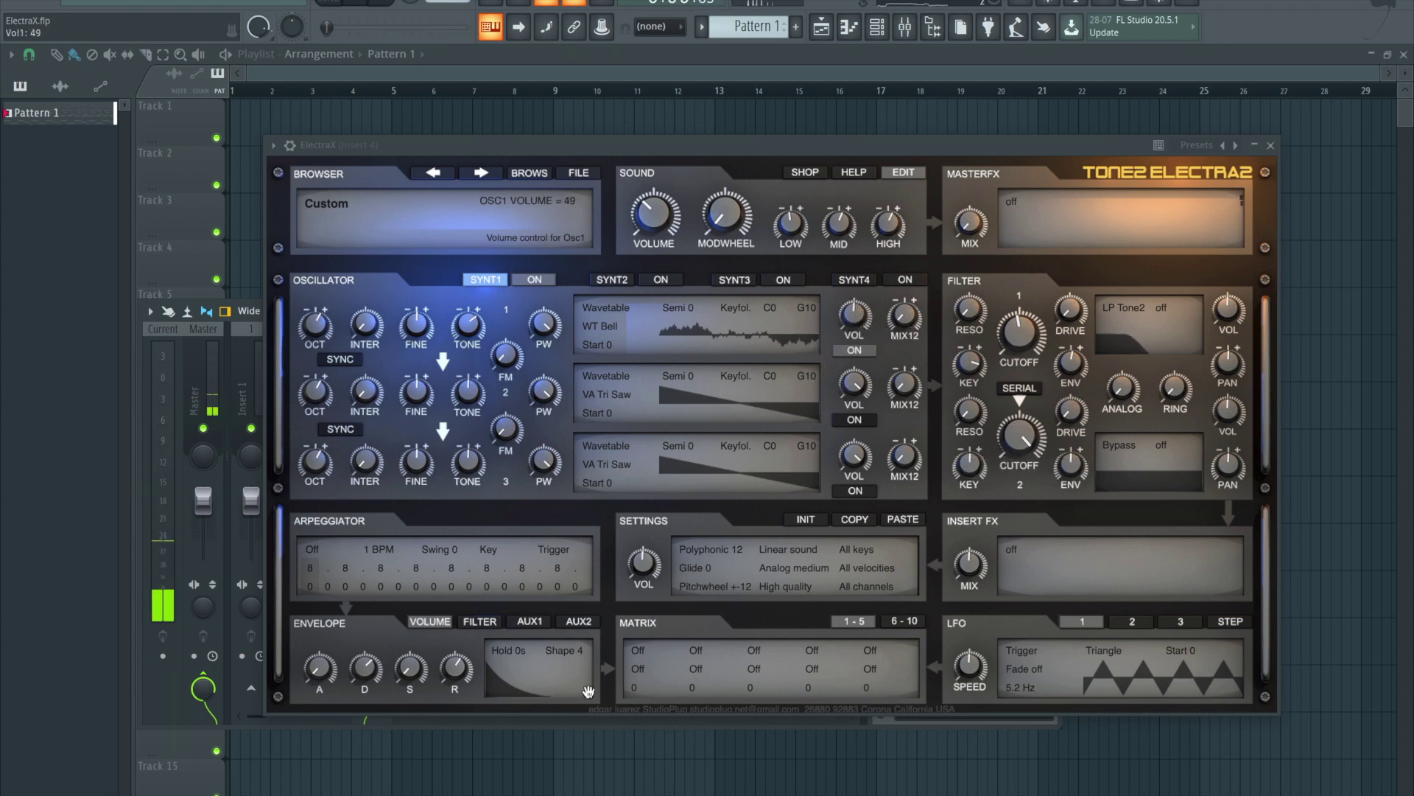
# Route Lfo1+- to OscVol1 in the first modulation matrix slot with an amount of about 26.
pyautogui.click(637, 649)
pyautogui.click(663, 691)
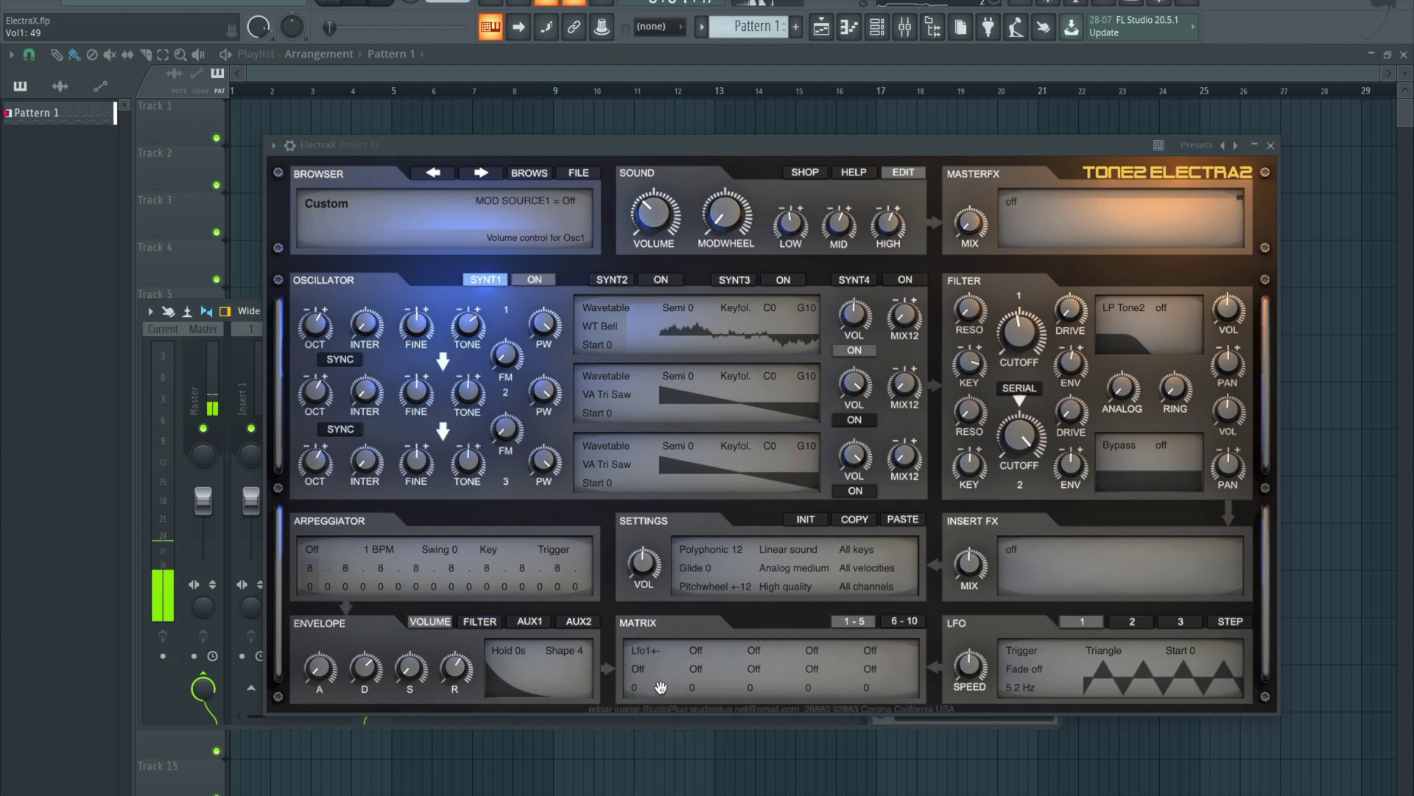
pyautogui.click(639, 669)
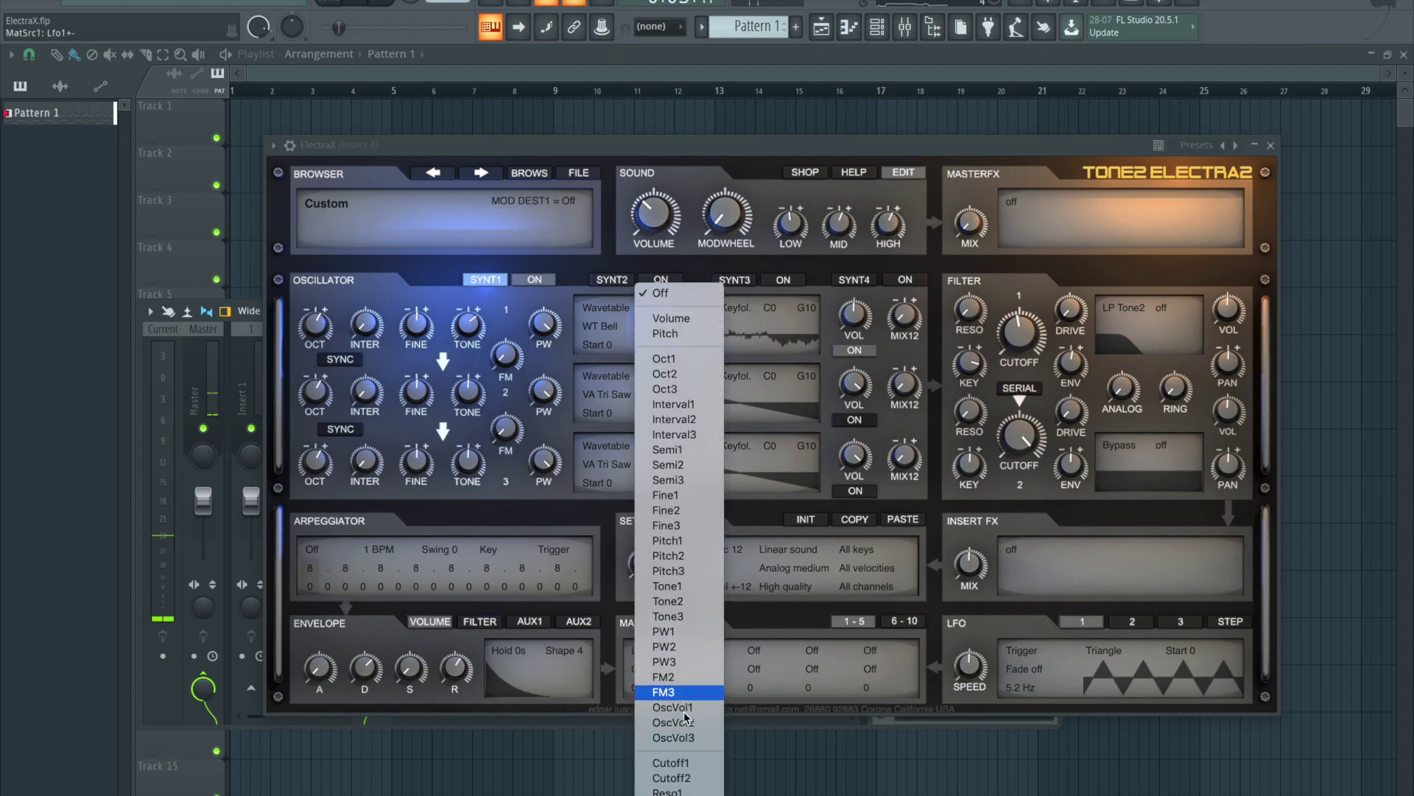
pyautogui.scroll(-2, 685, 718)
pyautogui.click(691, 649)
pyautogui.moveTo(640, 687); pyautogui.dragTo(659, 685)
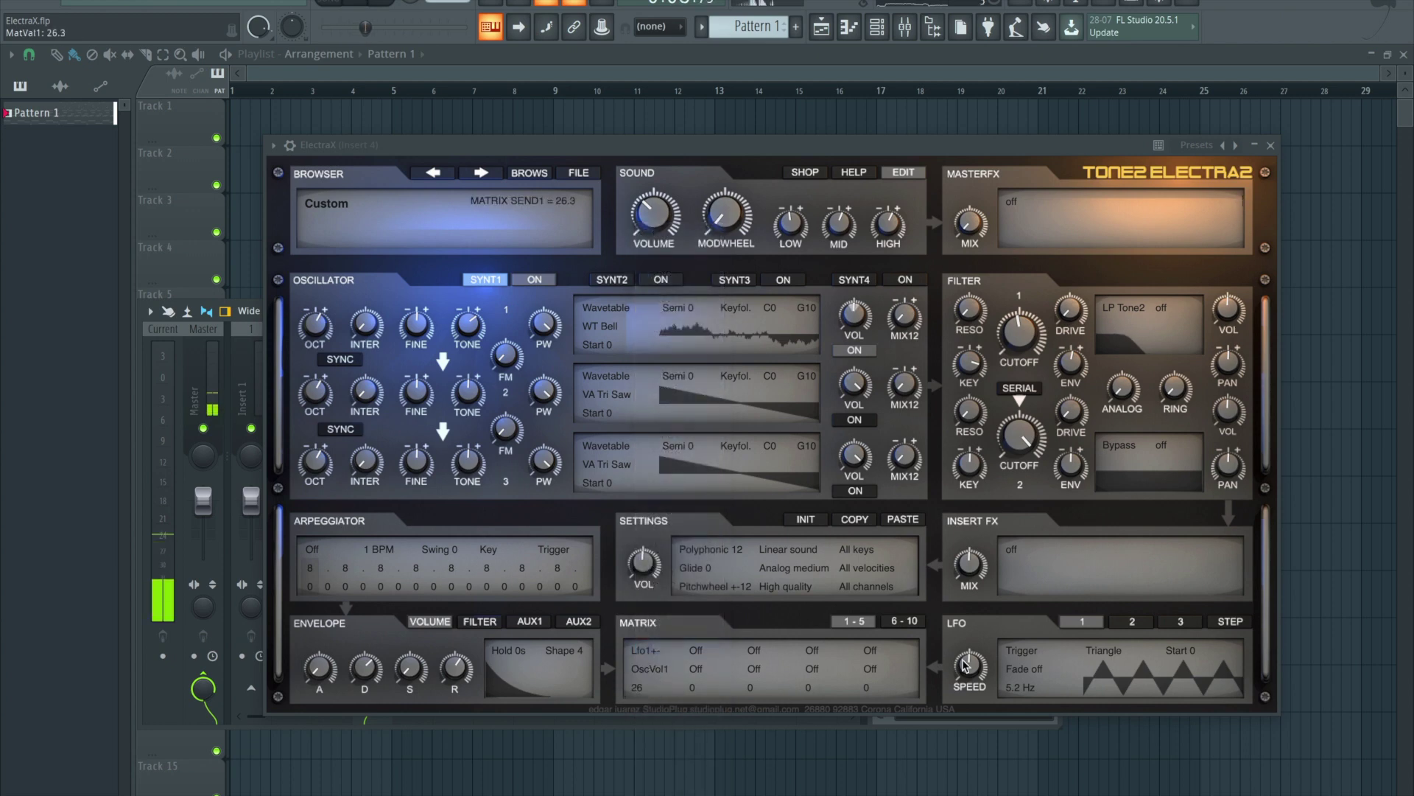
# Try the Saw down and Saw up waveforms on LFO 1.
pyautogui.click(1111, 658)
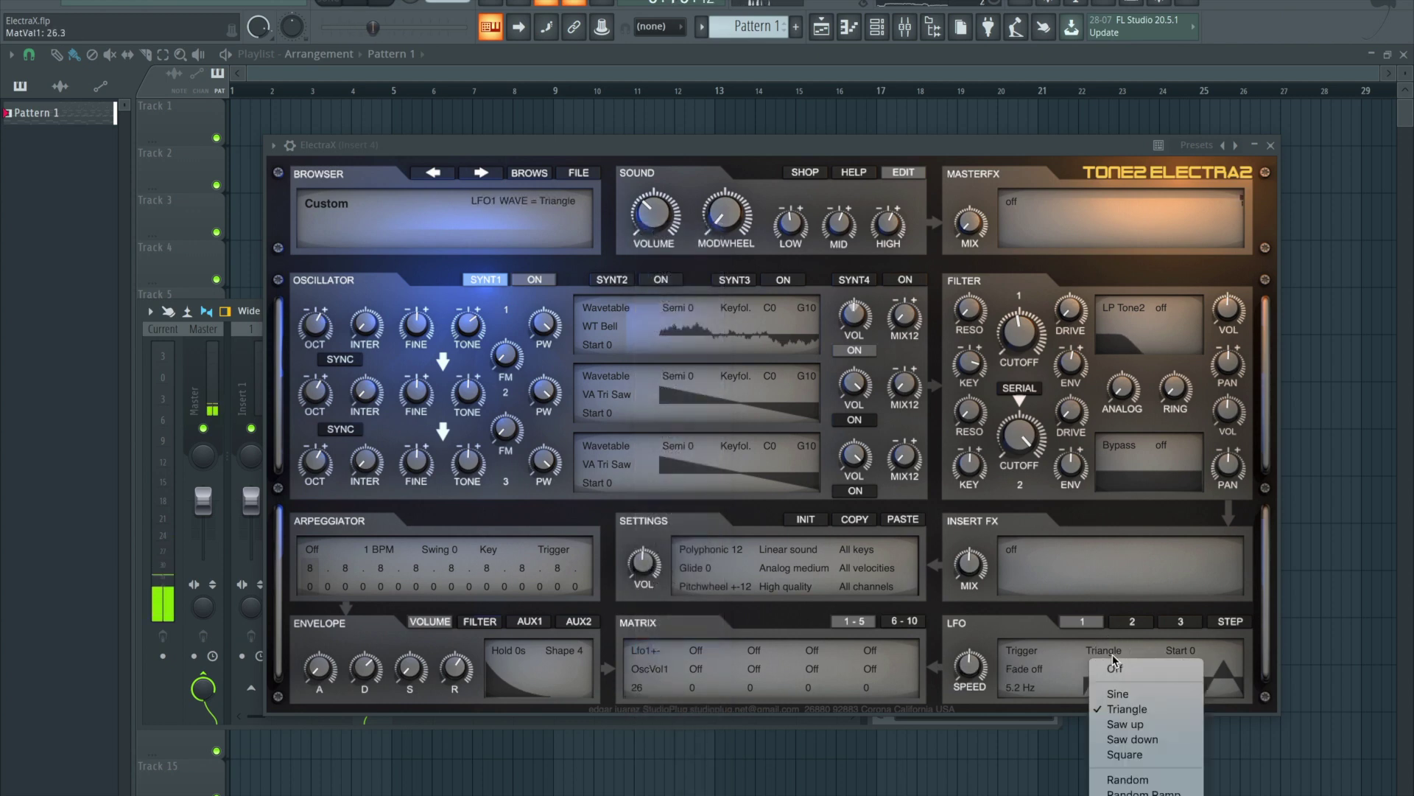
pyautogui.click(1134, 724)
pyautogui.moveTo(971, 672)
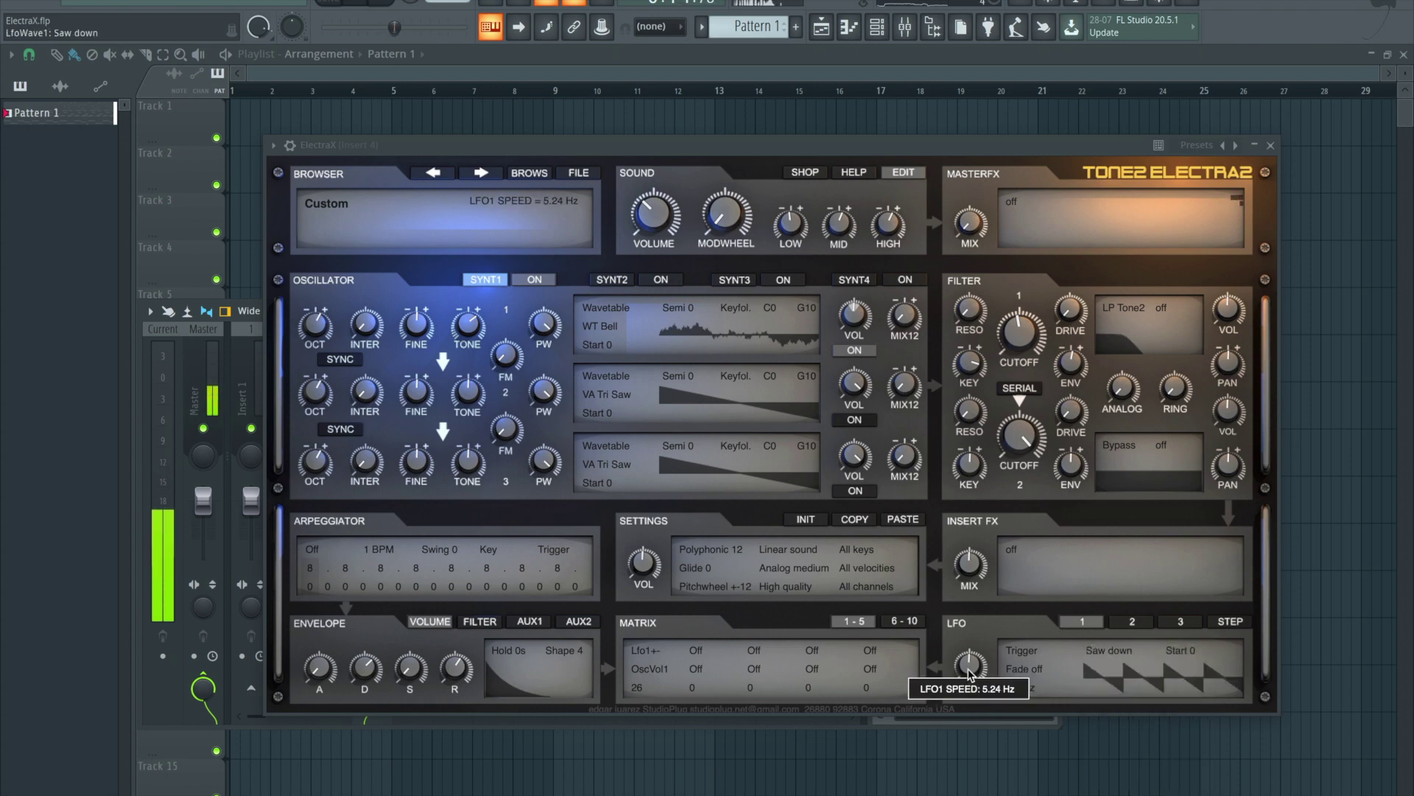
pyautogui.click(1106, 655)
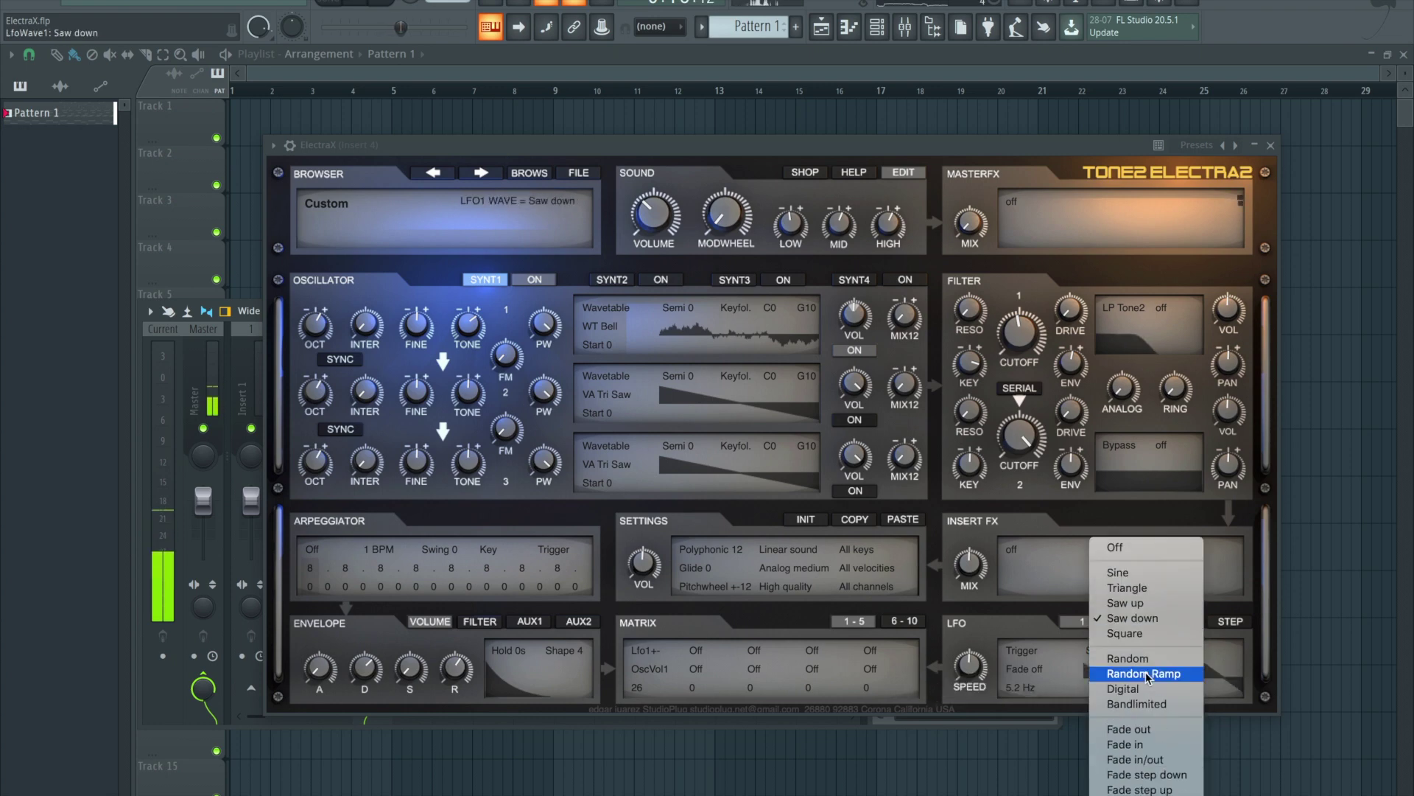
pyautogui.click(1155, 604)
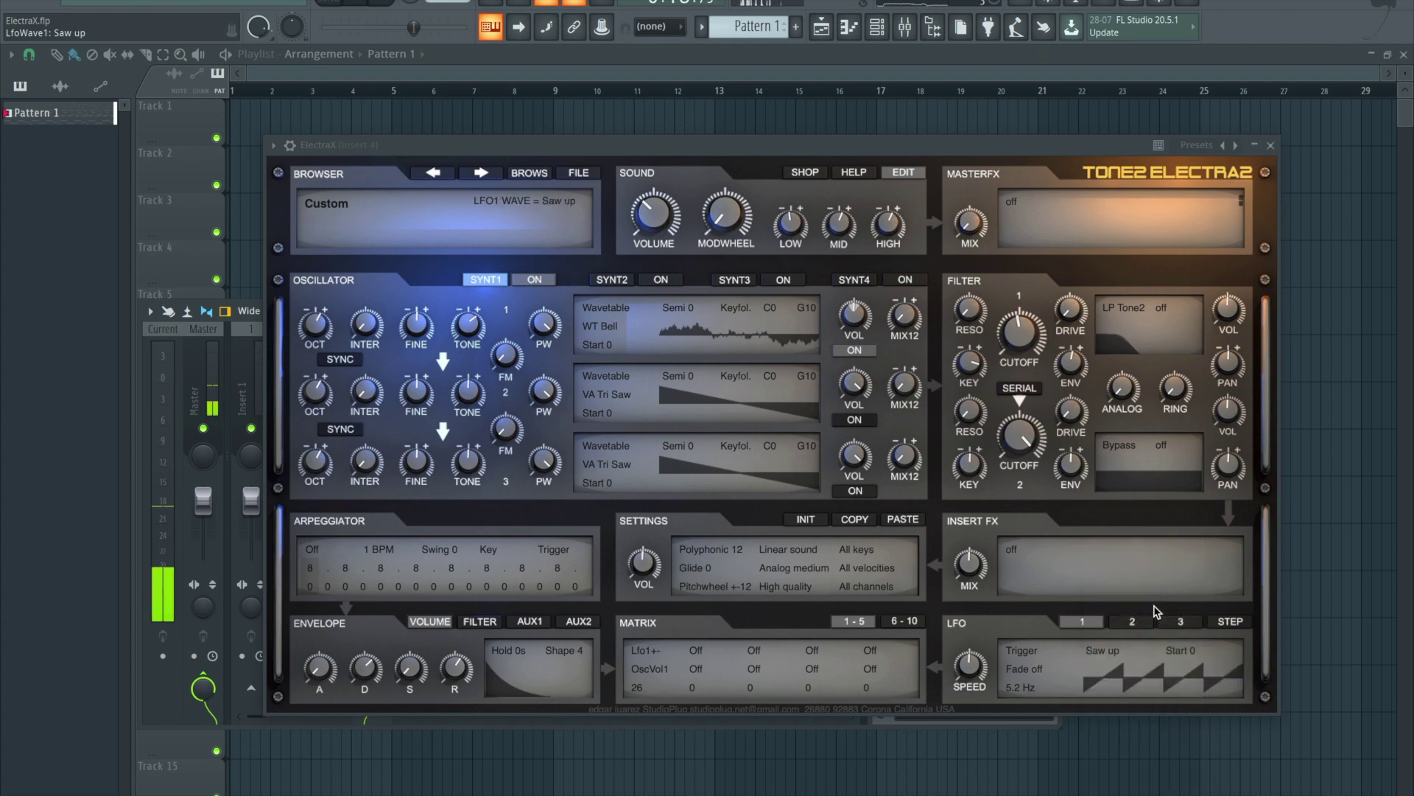
# Set LFO 1 to Saw down with a 0.9 s fade and raise oscillator 1's volume to 68.
pyautogui.click(1105, 656)
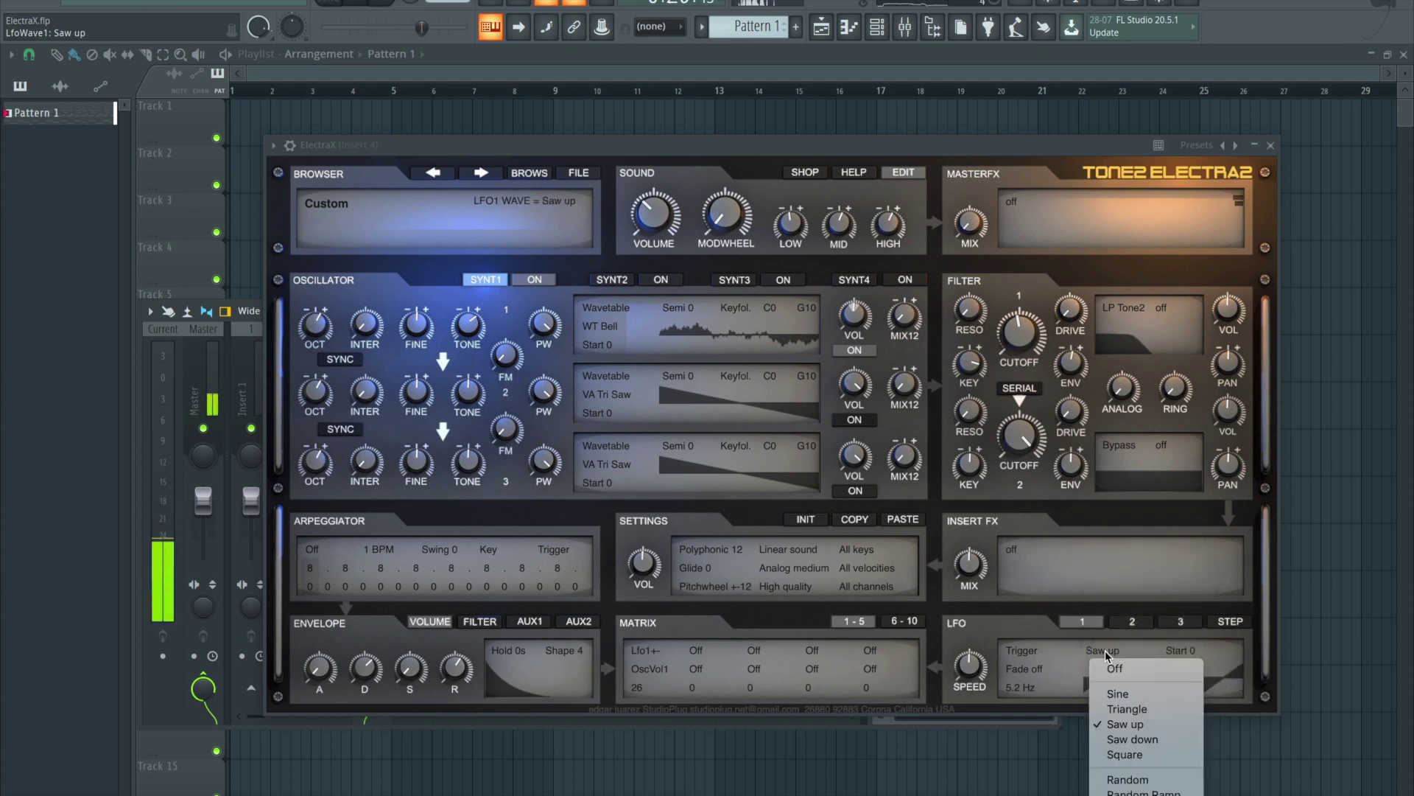
pyautogui.click(1126, 735)
pyautogui.moveTo(1028, 669); pyautogui.dragTo(1123, 657)
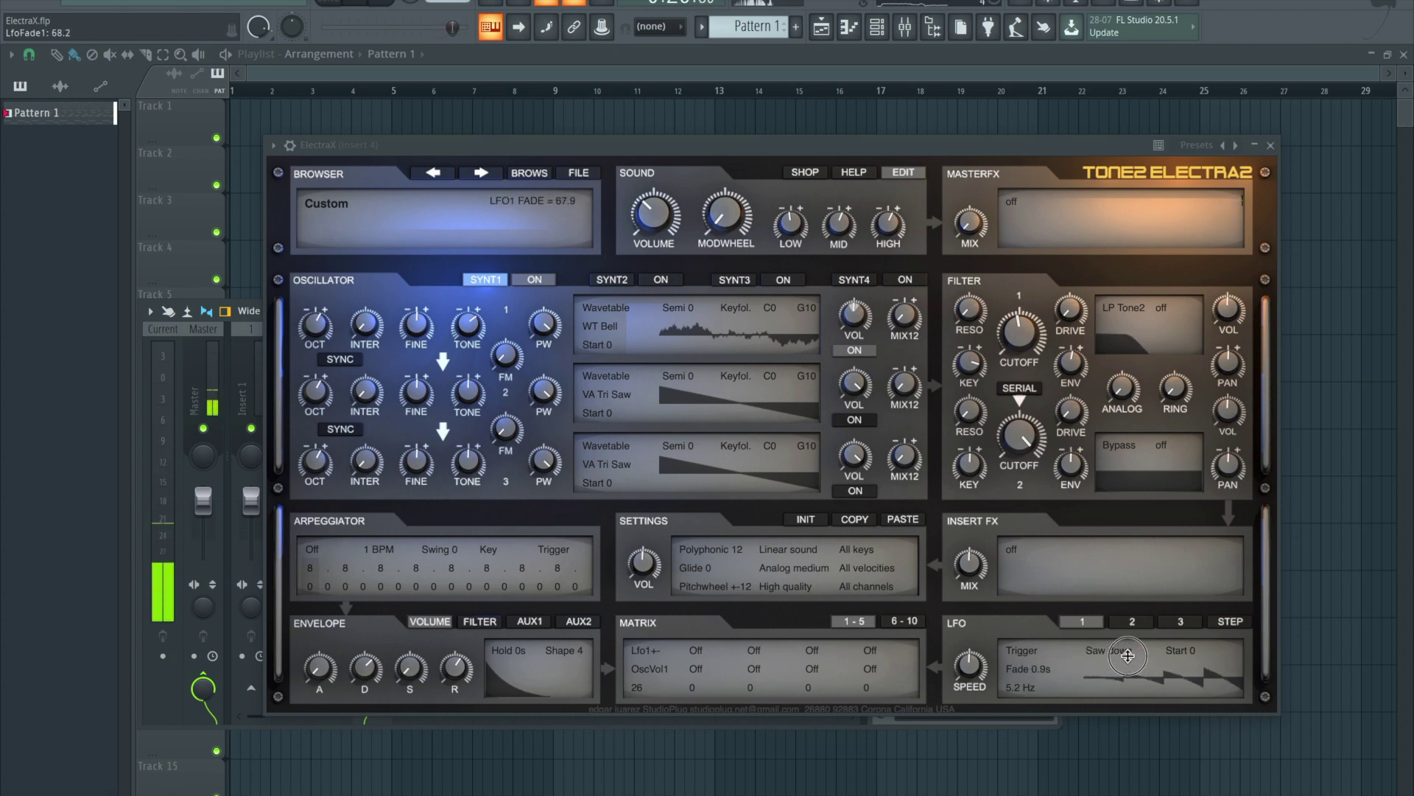
pyautogui.moveTo(852, 322); pyautogui.dragTo(871, 298)
# Set filter 1's distortion to Shaper, adjust its drive, and set the volume envelope's attack to 0.001 sec.
pyautogui.click(1167, 314)
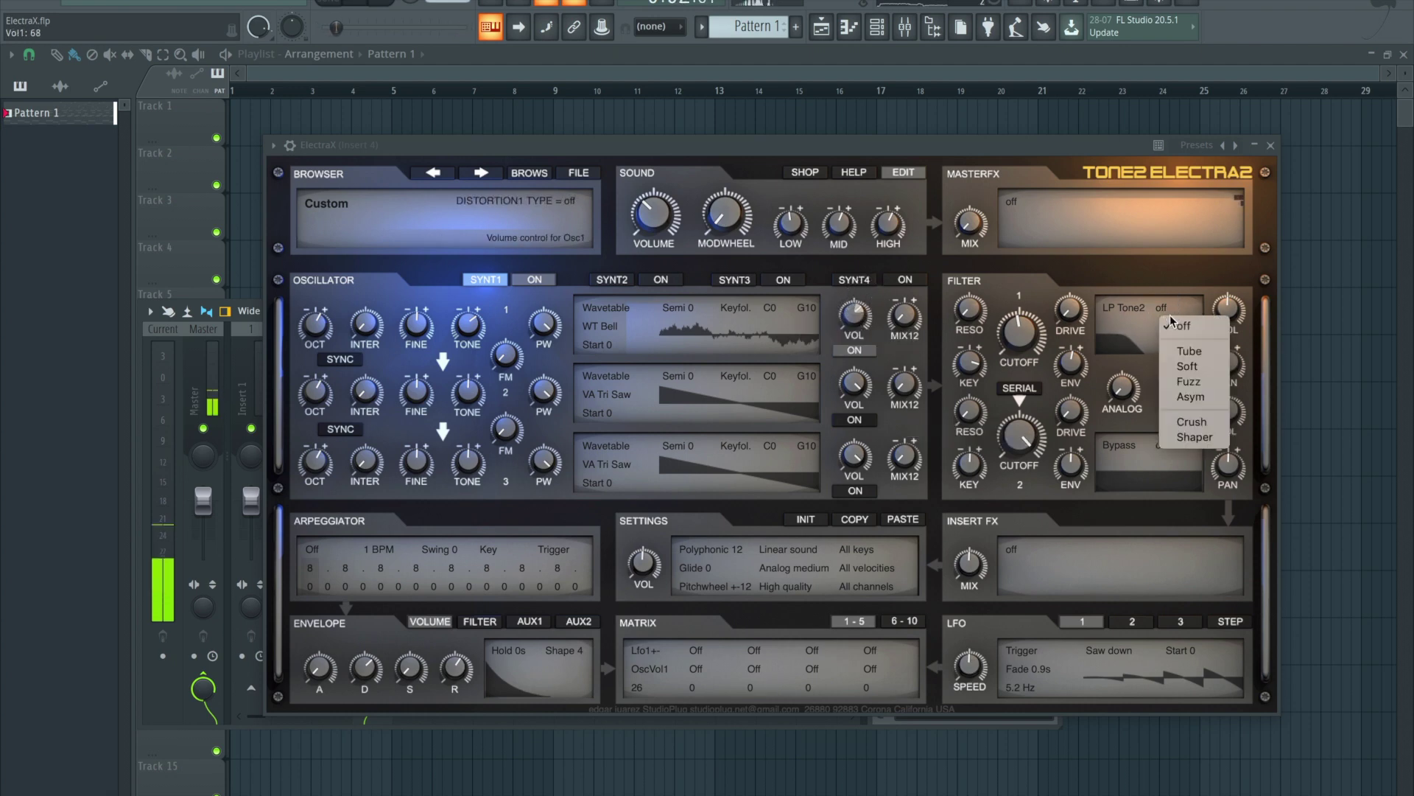
pyautogui.click(1194, 440)
pyautogui.moveTo(1085, 315); pyautogui.dragTo(1055, 255)
pyautogui.moveTo(317, 669); pyautogui.dragTo(316, 666)
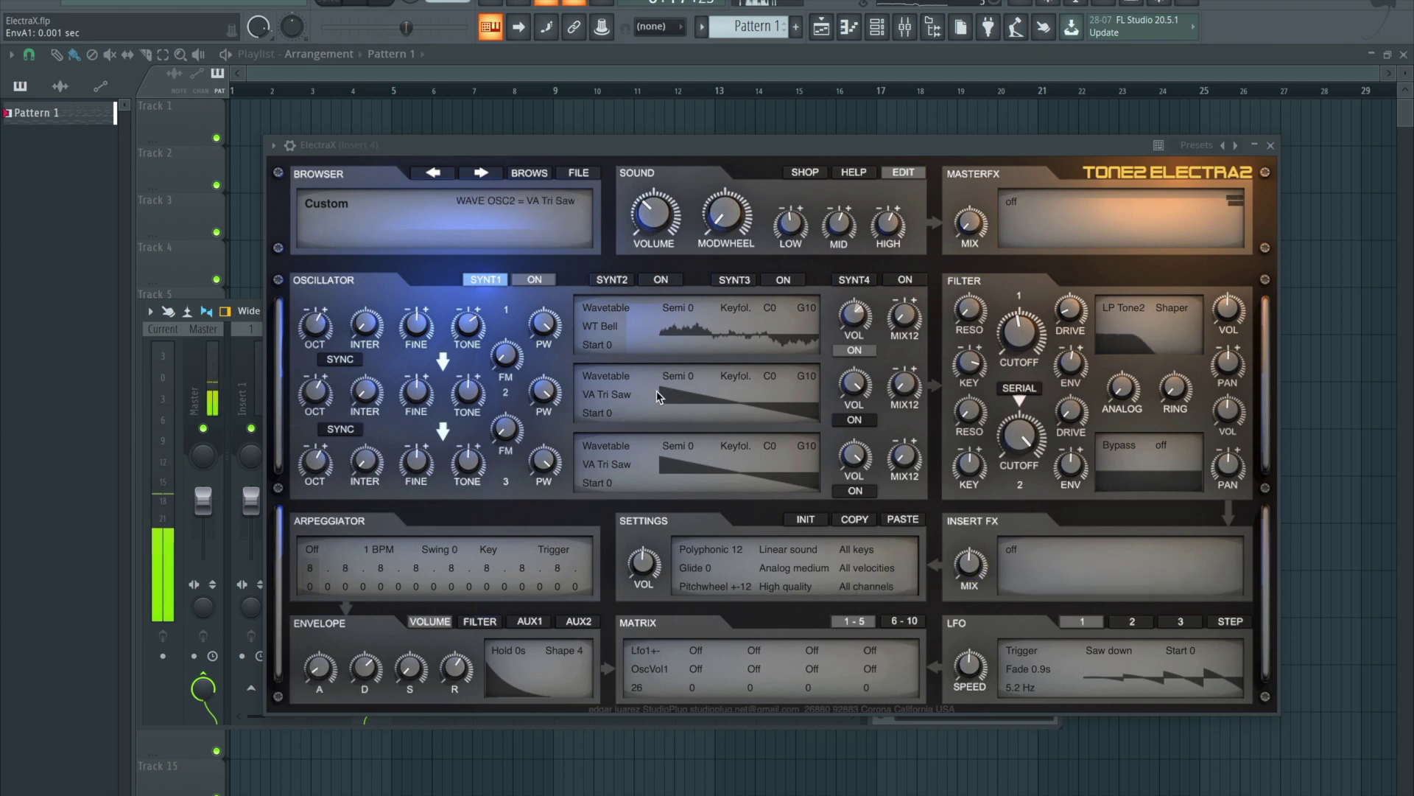
# Use pulse width to make oscillator 2's wave triangular, and switch from oscillator 1 to oscillator 2 at volume 17.
pyautogui.moveTo(543, 390); pyautogui.dragTo(542, 692)
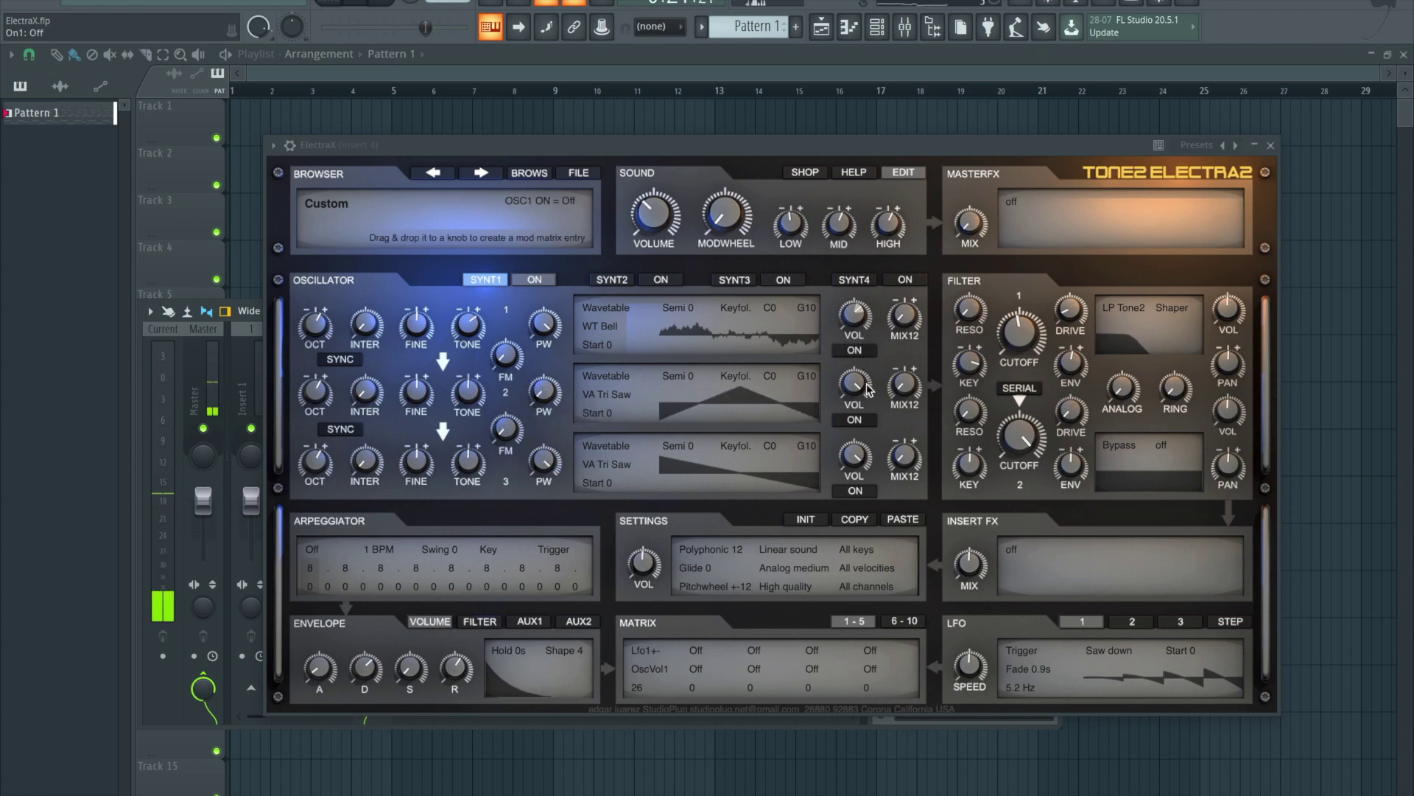
pyautogui.moveTo(901, 384)
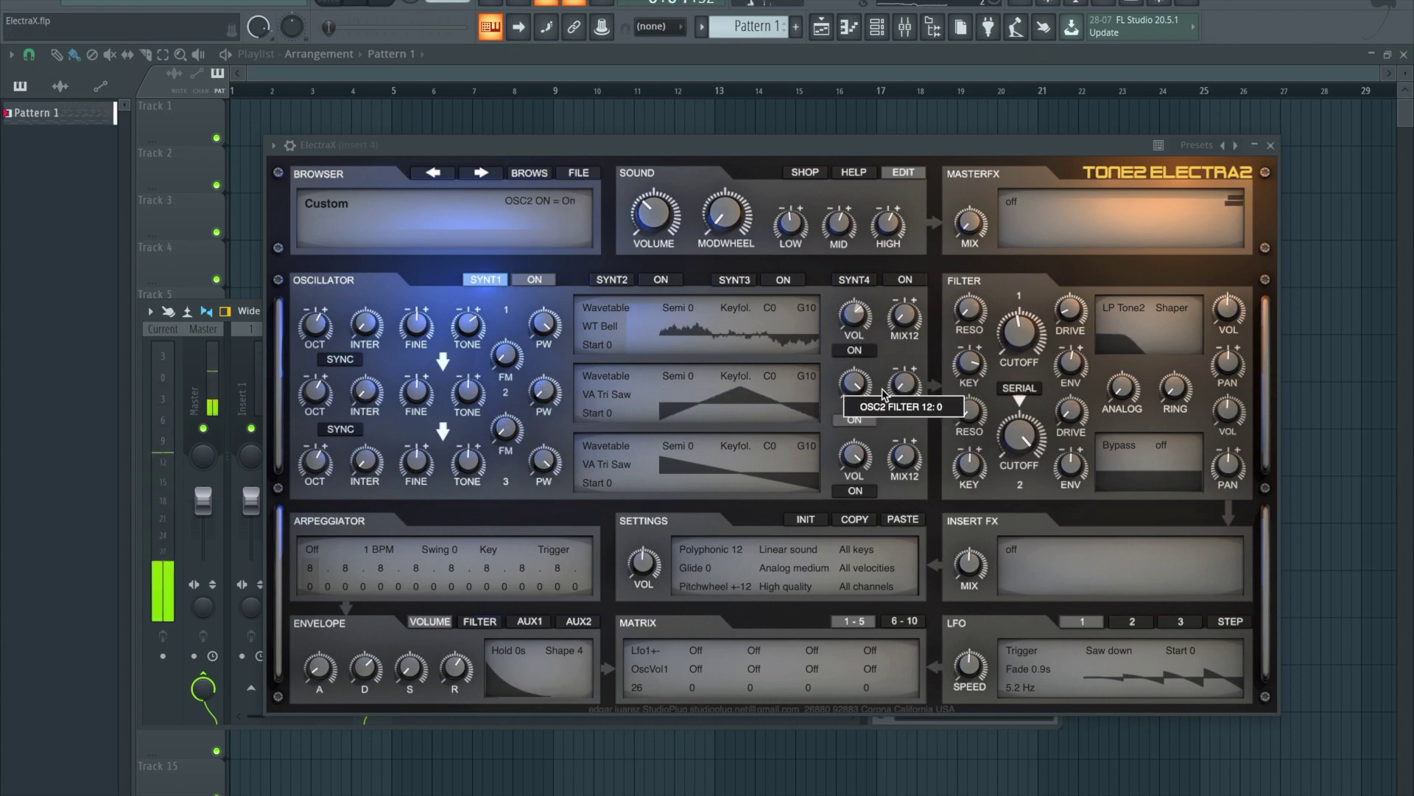
pyautogui.moveTo(854, 384); pyautogui.dragTo(825, 531)
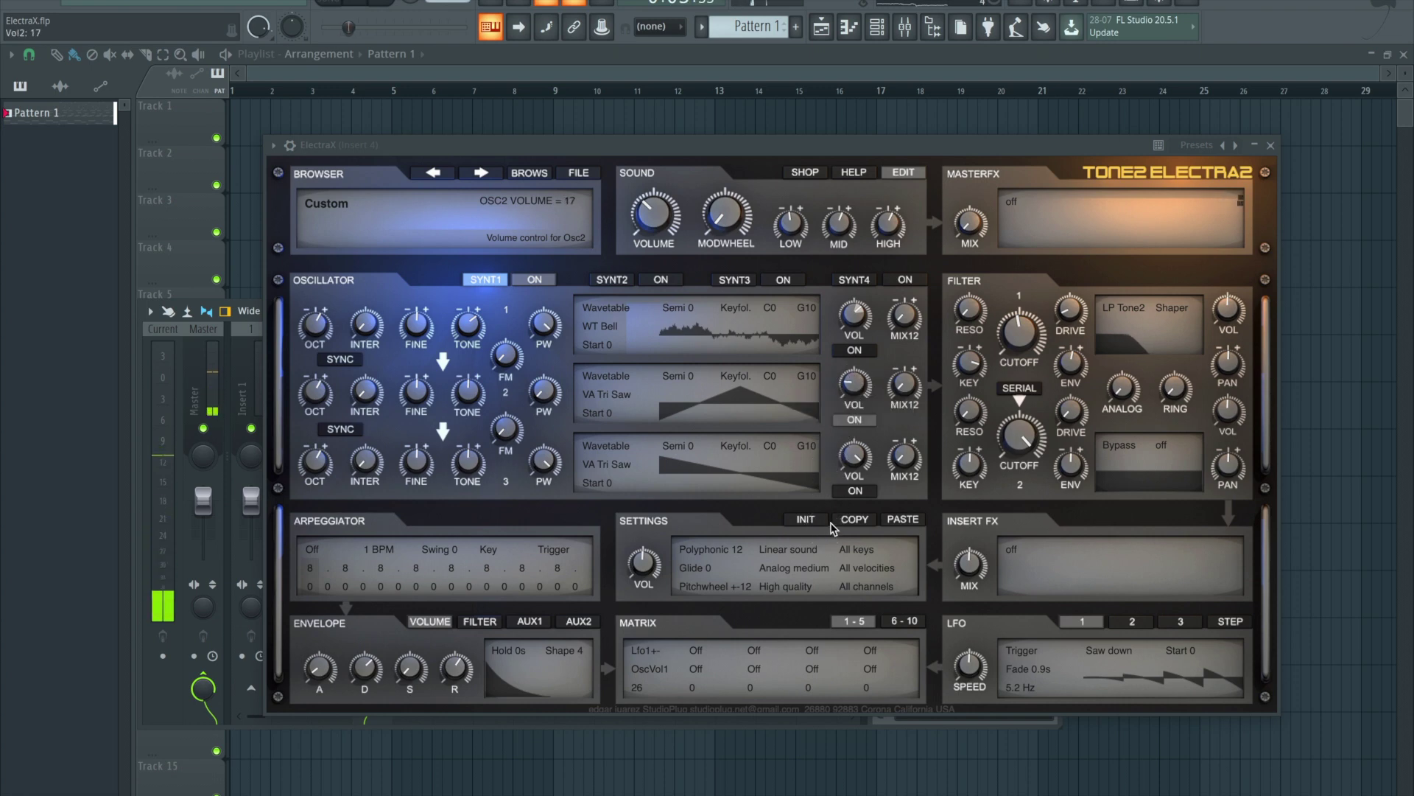
# Shape the Aux1 envelope as a decay without sustain, with a release of 0.23 sec.
pyautogui.click(476, 623)
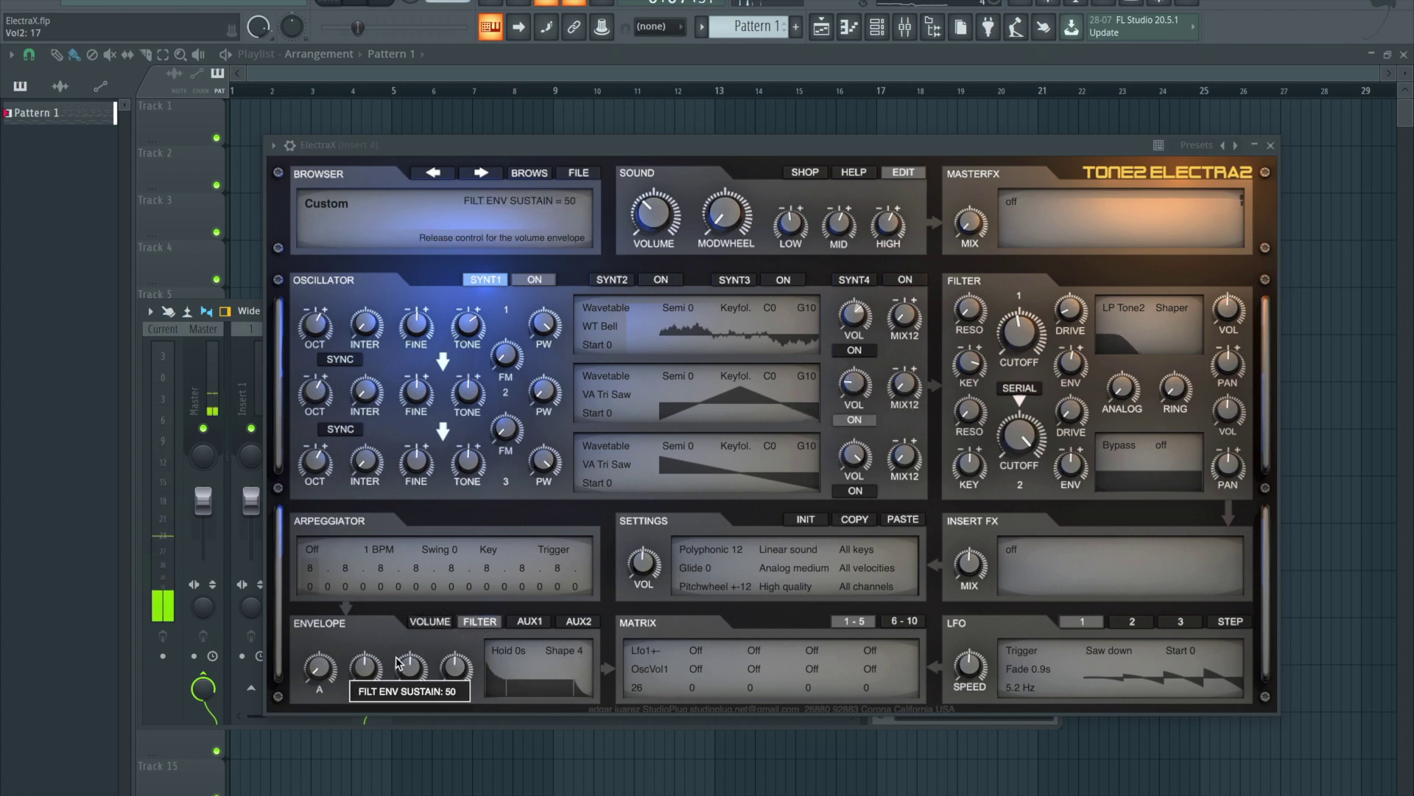
pyautogui.click(525, 623)
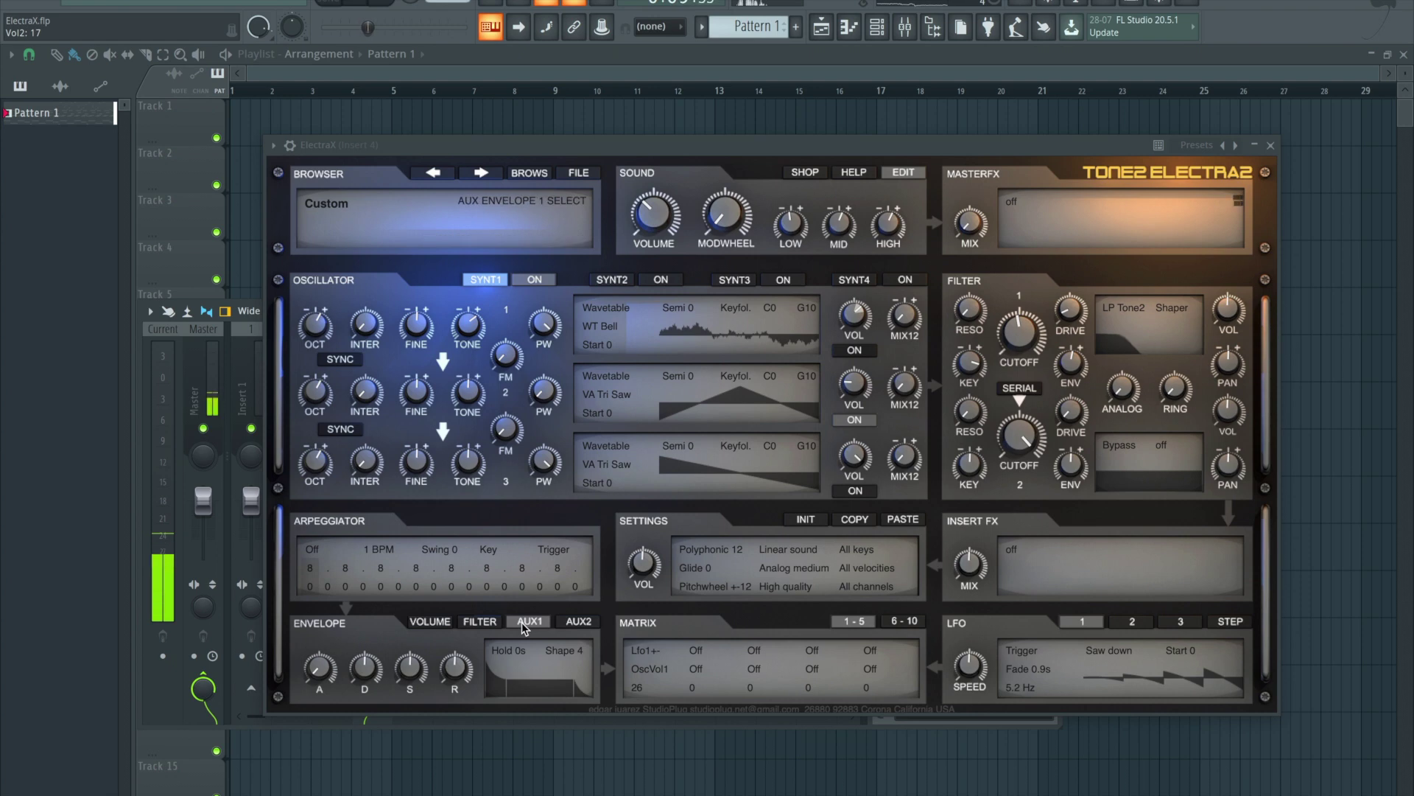
pyautogui.moveTo(410, 667); pyautogui.dragTo(402, 700)
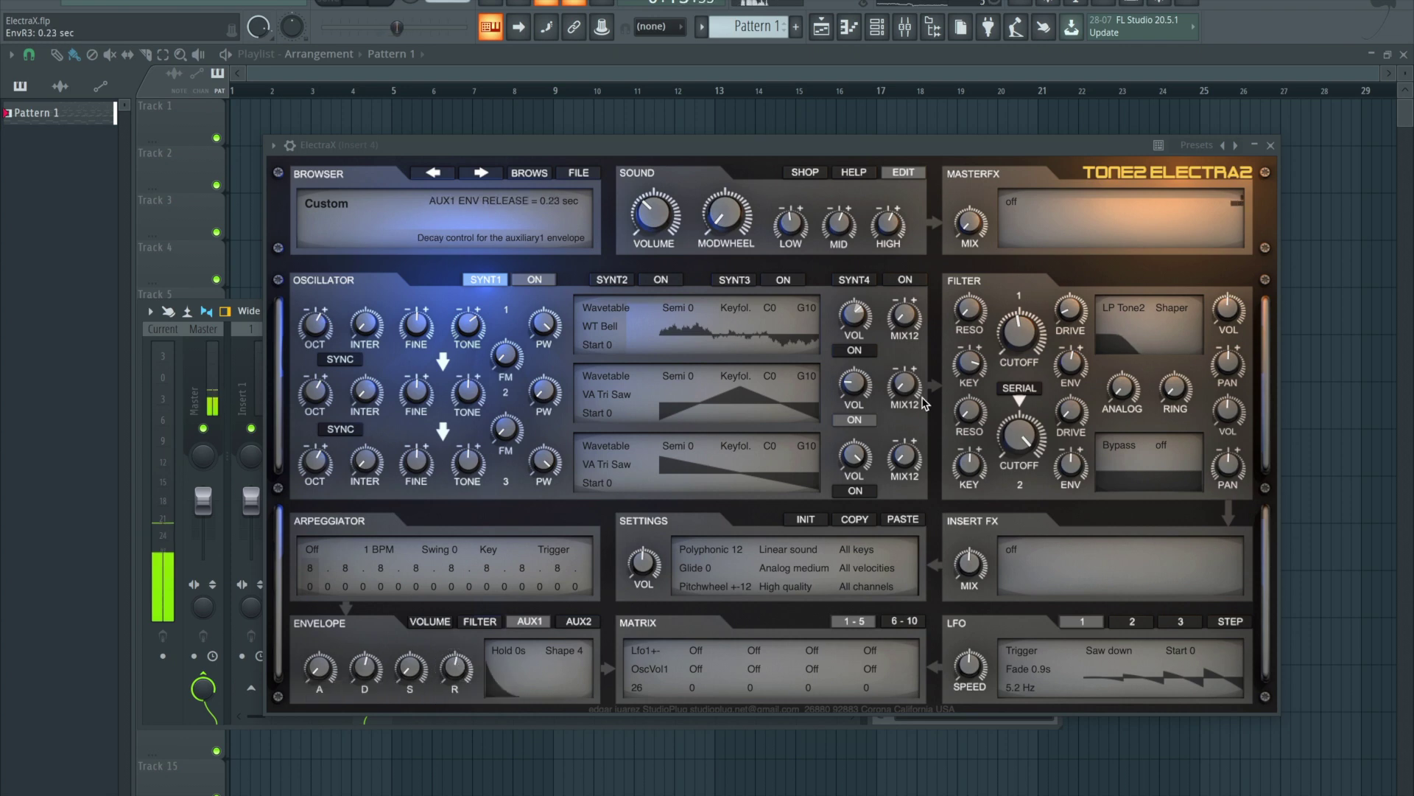
# Assign Aux1 Env as the source and OscVol2 as the destination of modulation matrix slot 2.
pyautogui.click(698, 650)
pyautogui.scroll(-5, 756, 679)
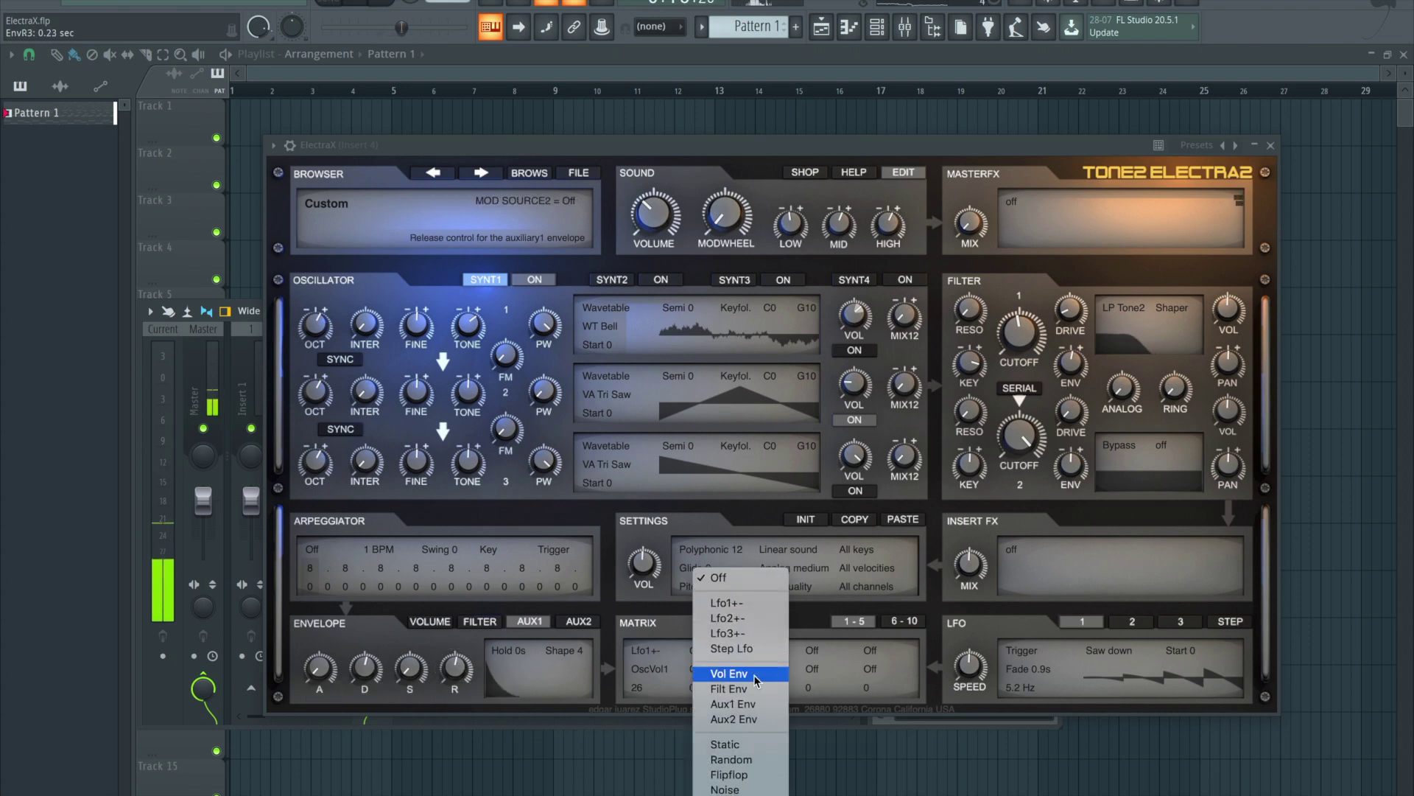
pyautogui.click(759, 659)
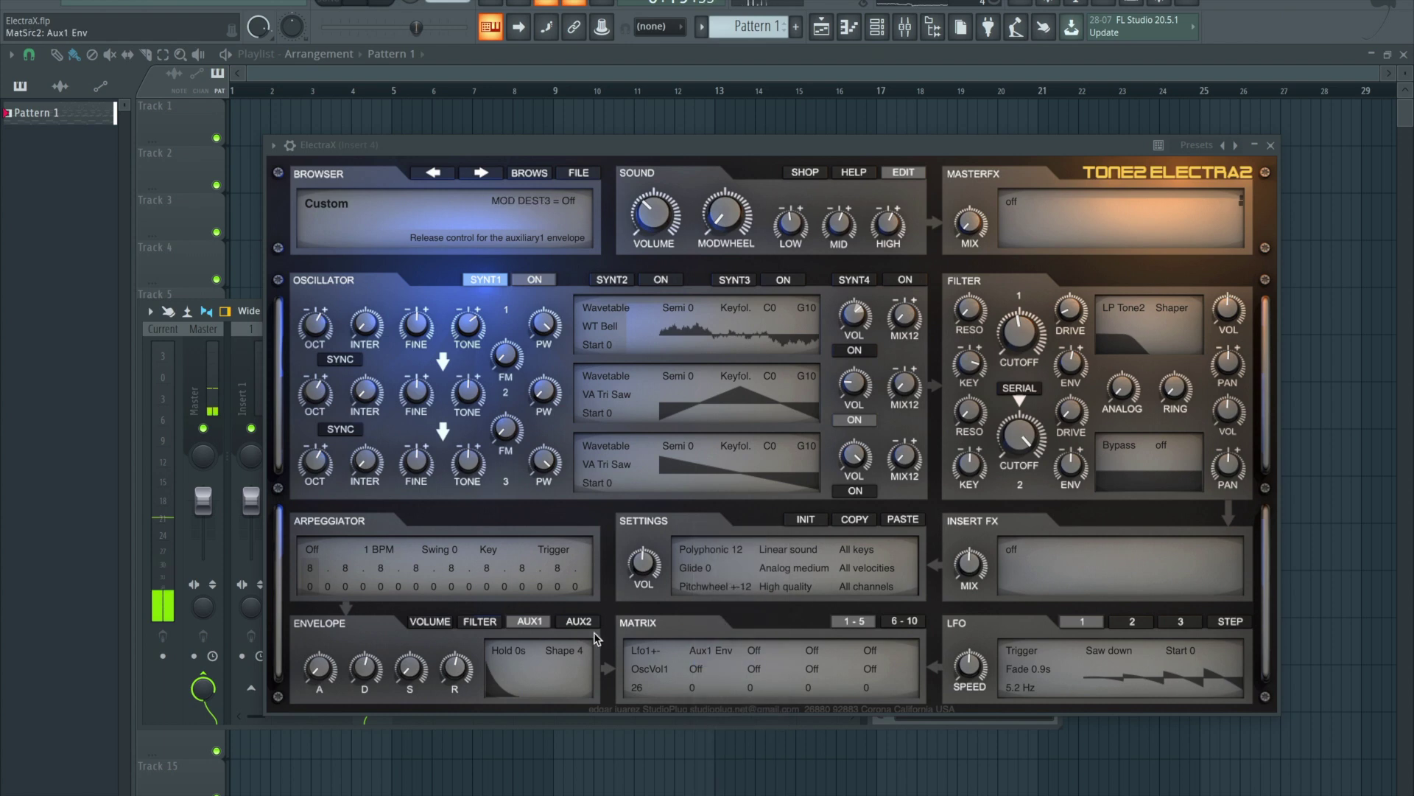
pyautogui.click(697, 668)
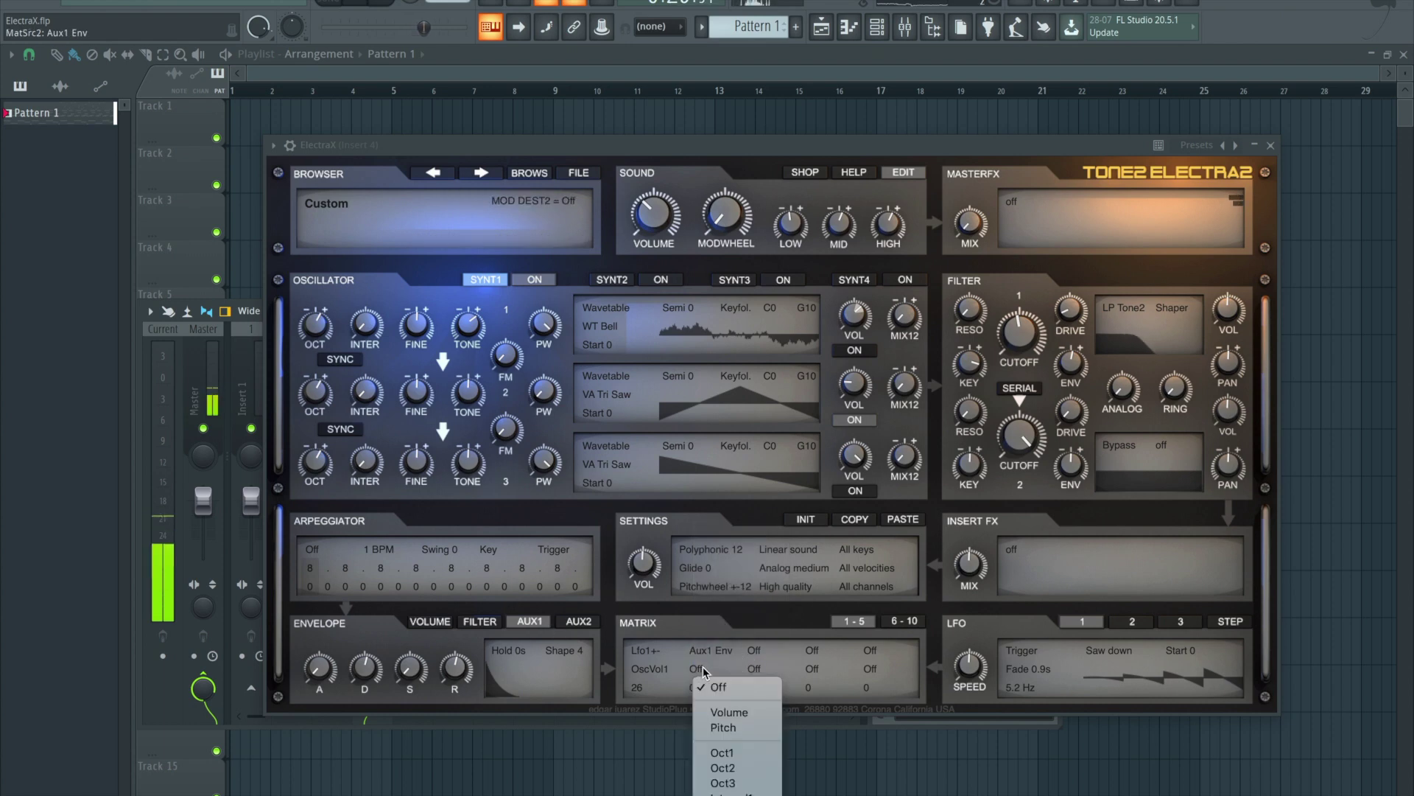
pyautogui.scroll(-5, 759, 696)
pyautogui.scroll(-6, 763, 698)
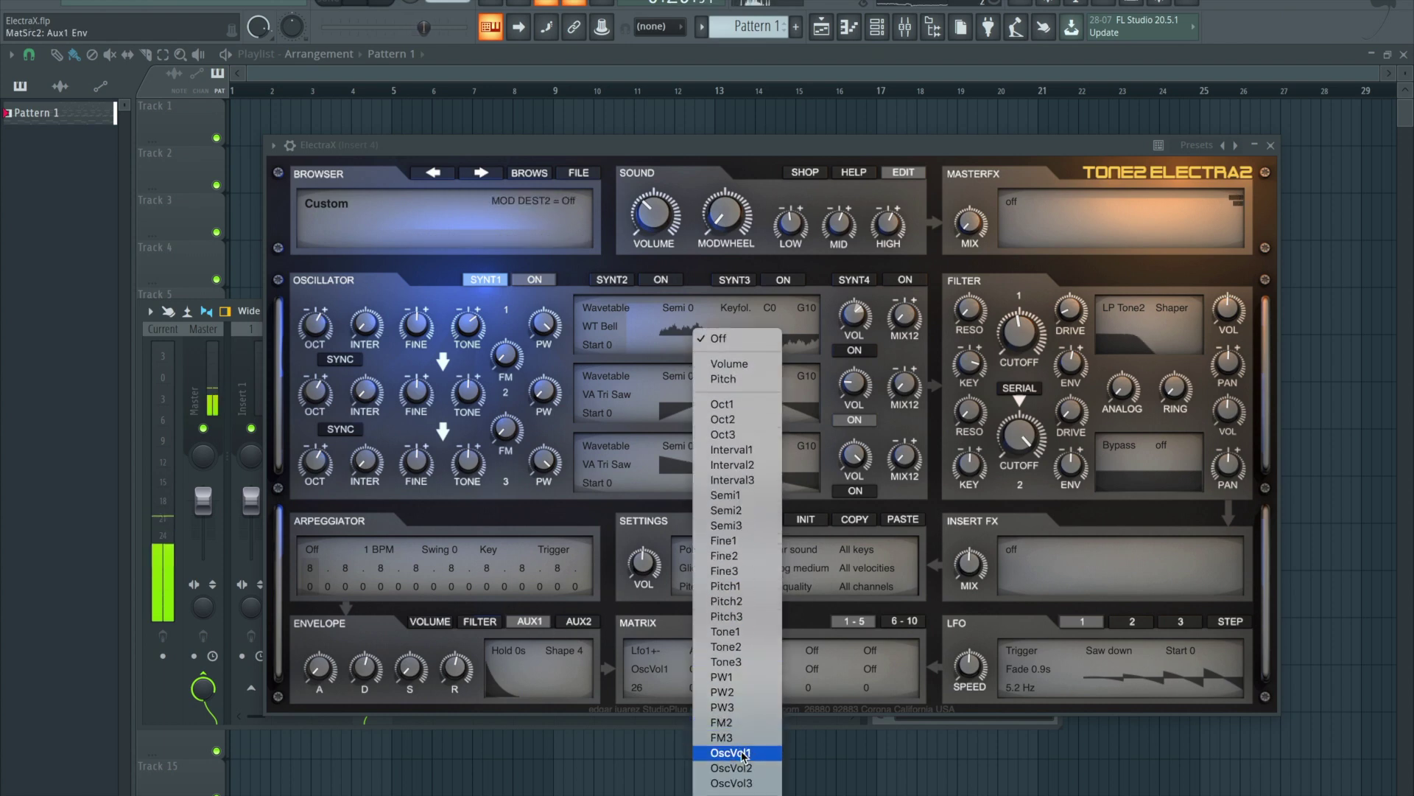
pyautogui.click(744, 753)
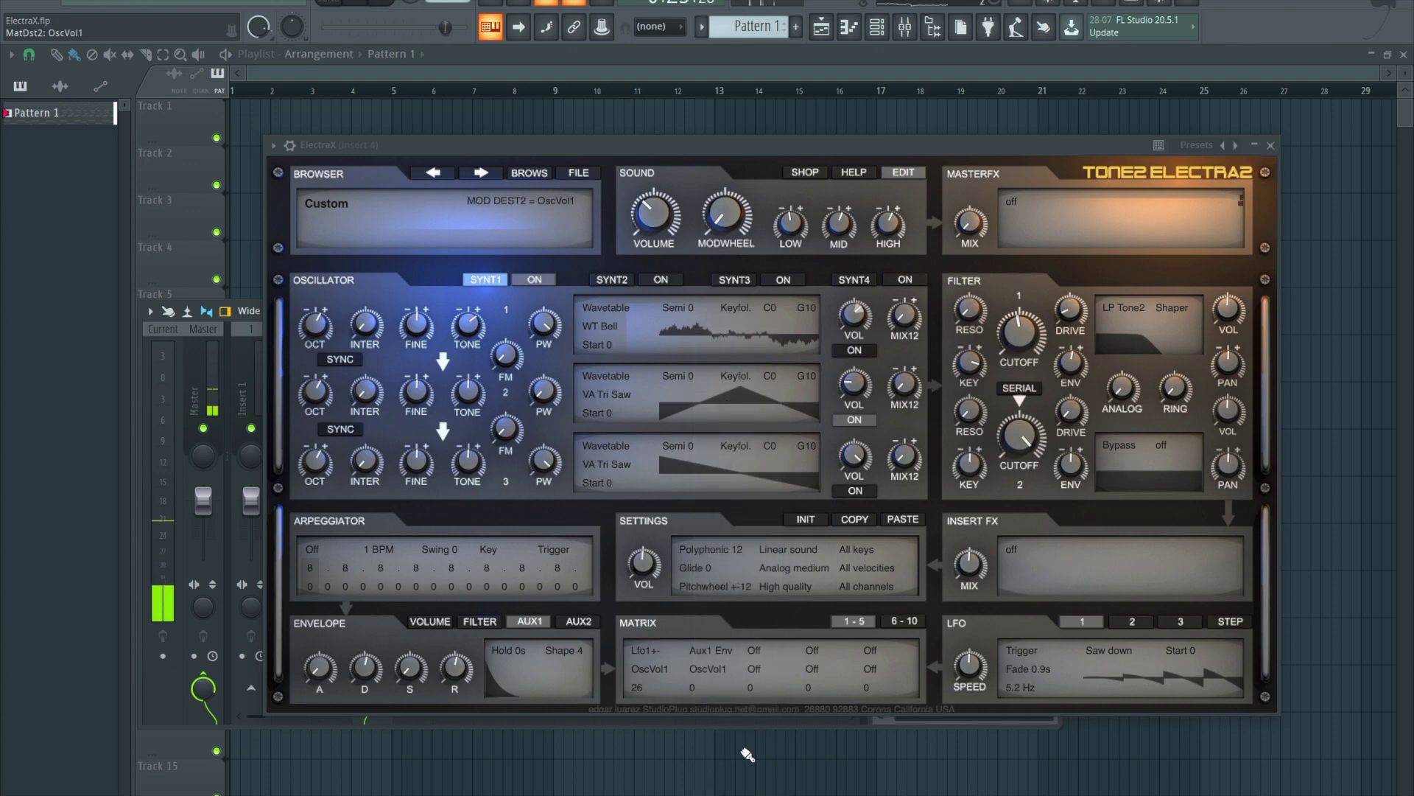
pyautogui.scroll(-2, 719, 669)
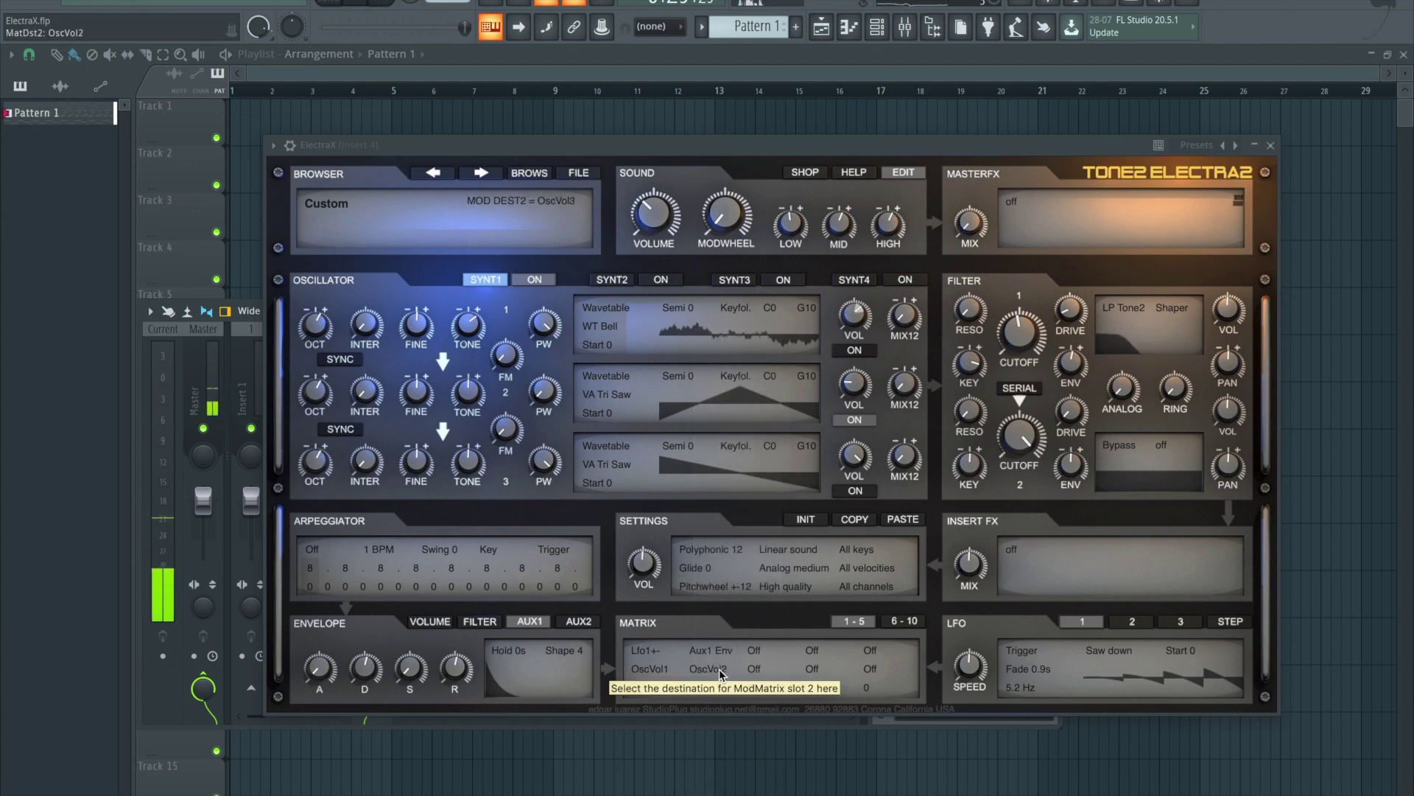
# Lower oscillator 2's volume to 0 and set the modulation amount of matrix slot 2 to 50.
pyautogui.moveTo(692, 691)
pyautogui.mouseDown()
pyautogui.moveTo(729, 685)
pyautogui.moveTo(714, 686)
pyautogui.mouseUp()
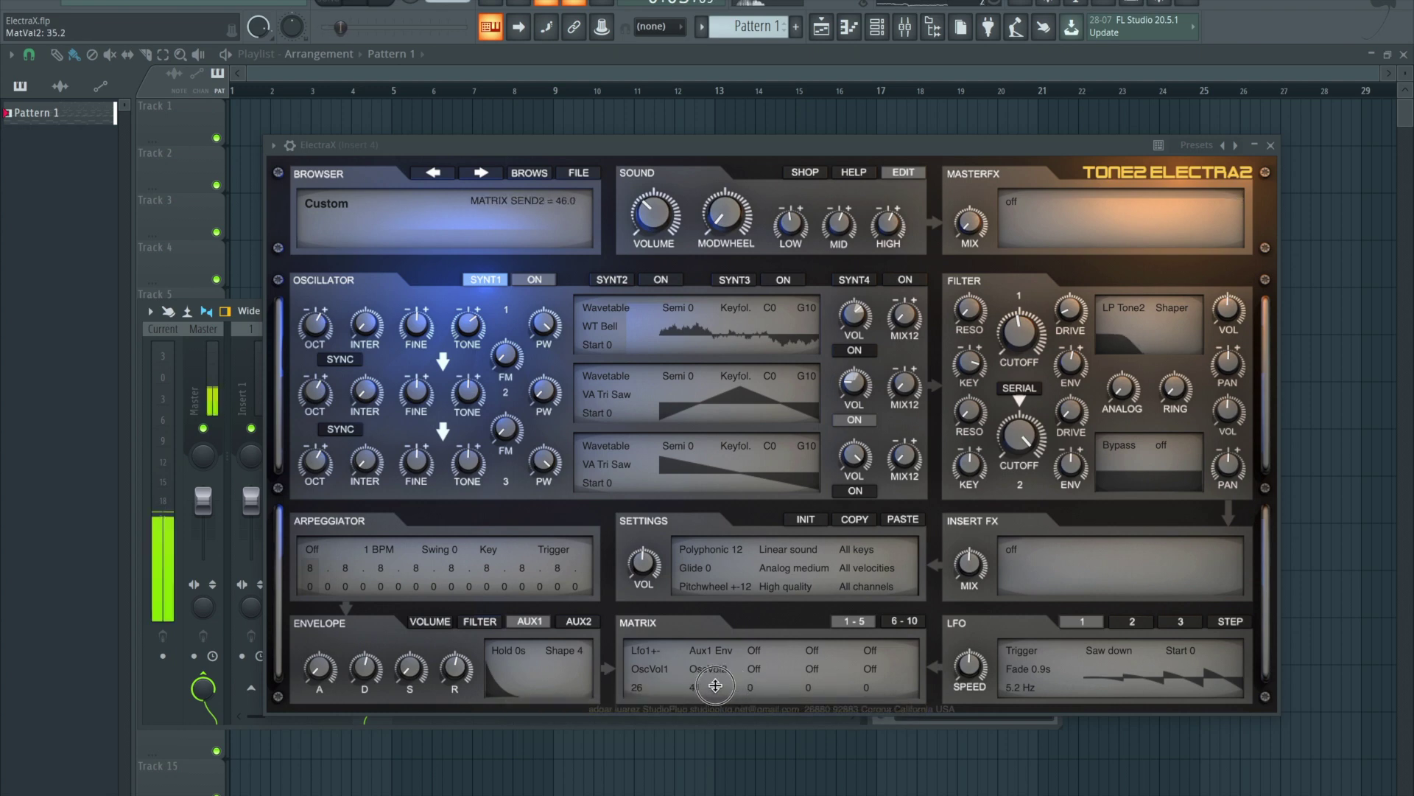
pyautogui.moveTo(850, 381); pyautogui.dragTo(818, 475)
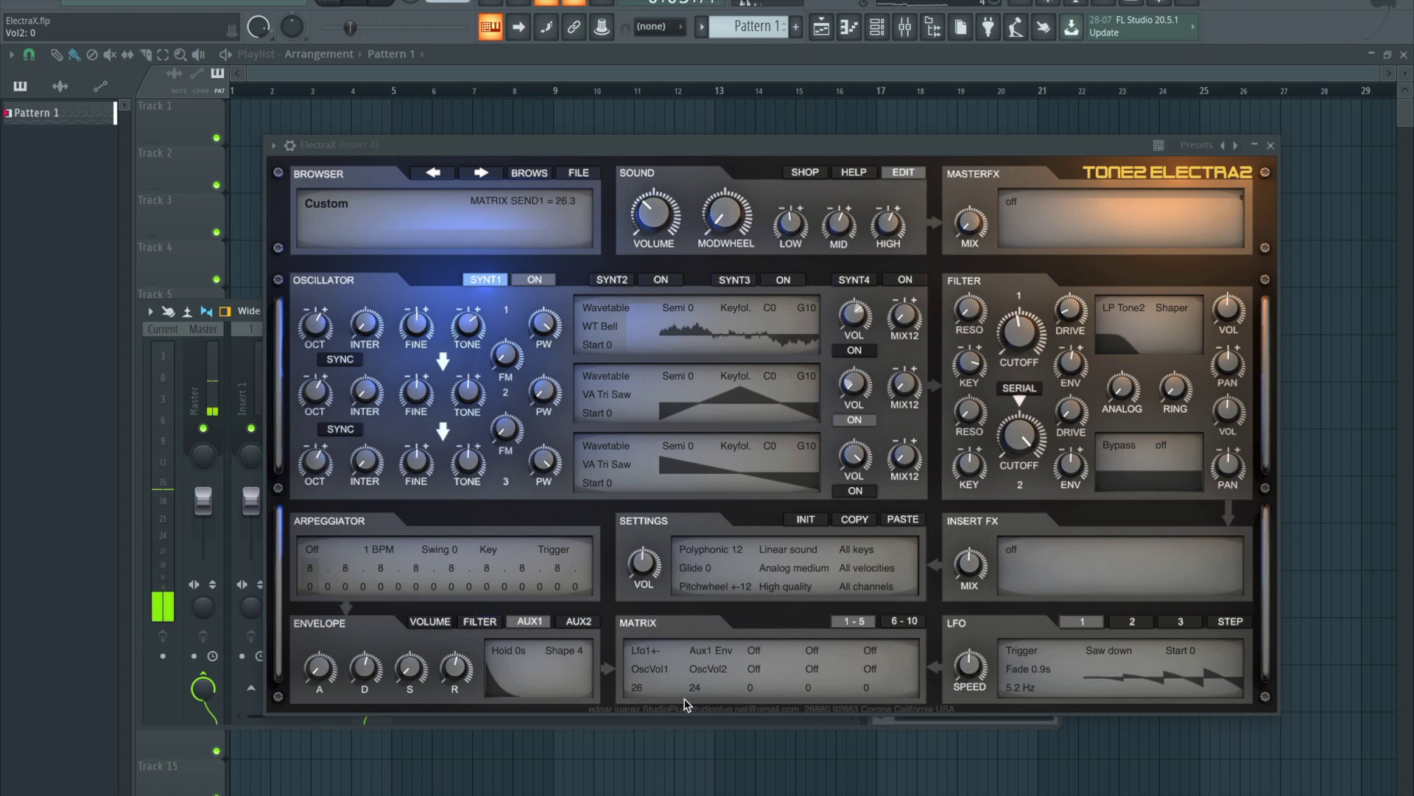
pyautogui.moveTo(701, 689); pyautogui.dragTo(721, 691)
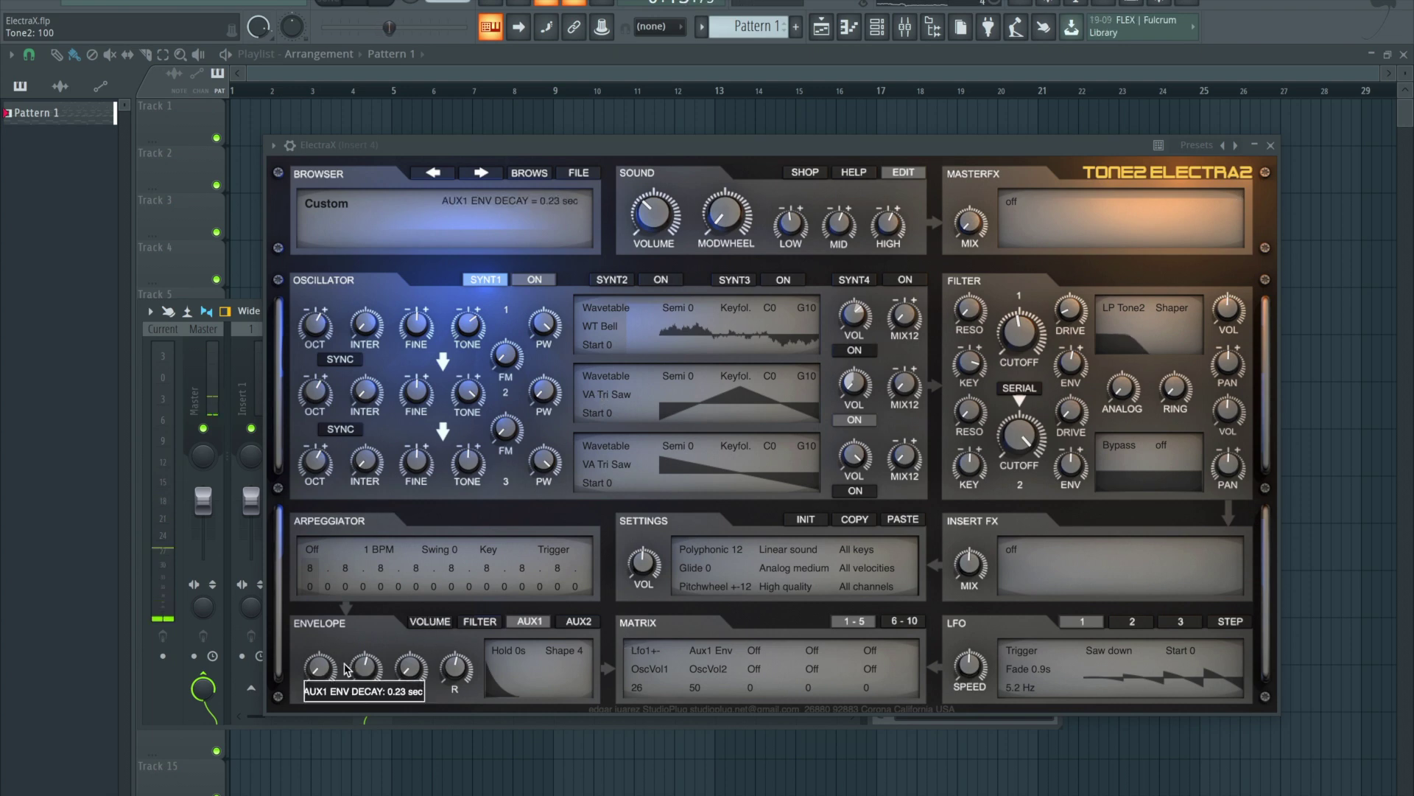
# Adjust the filter envelope's decay, set its release to 0.24 sec, and return to the volume envelope.
pyautogui.click(479, 621)
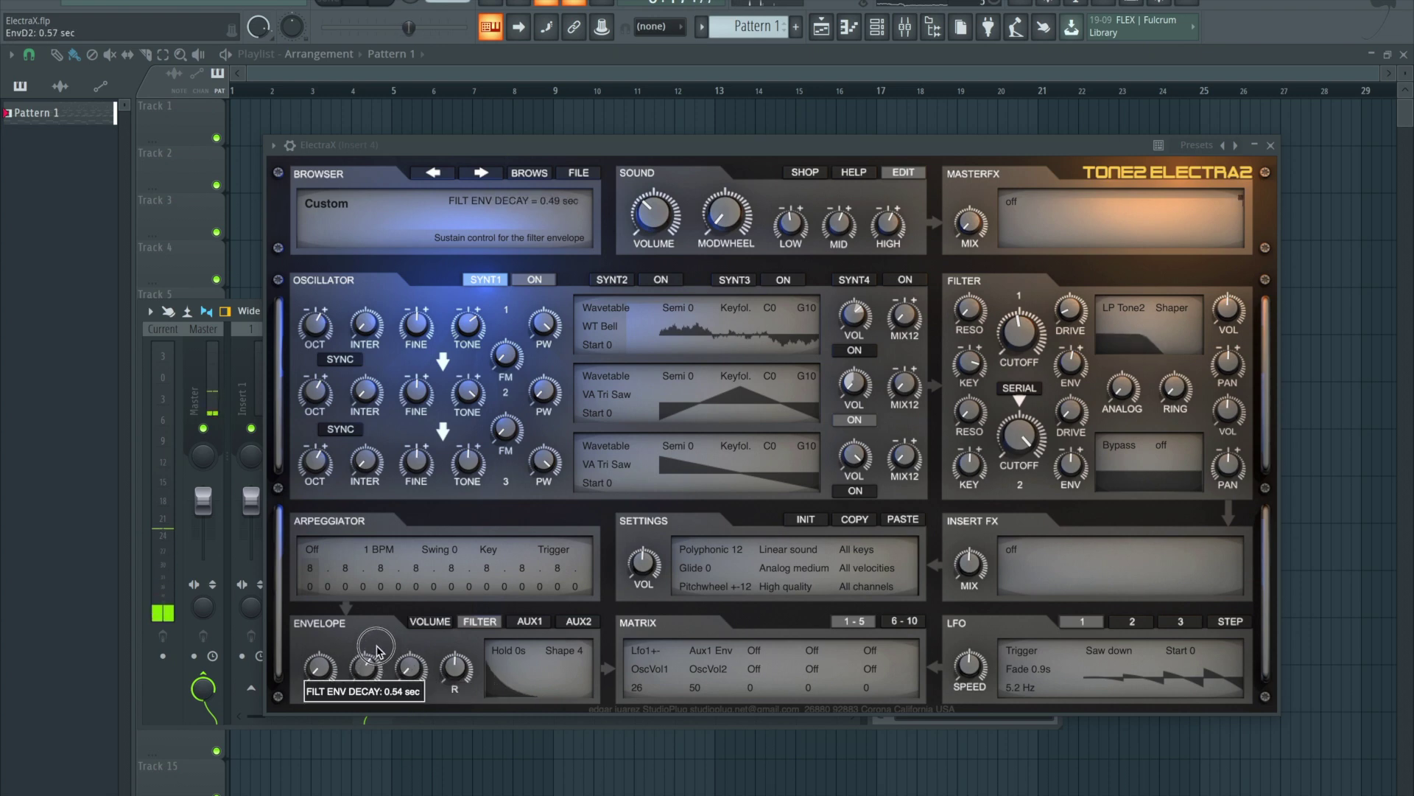
pyautogui.moveTo(366, 668); pyautogui.dragTo(366, 678)
pyautogui.moveTo(455, 669); pyautogui.dragTo(456, 658)
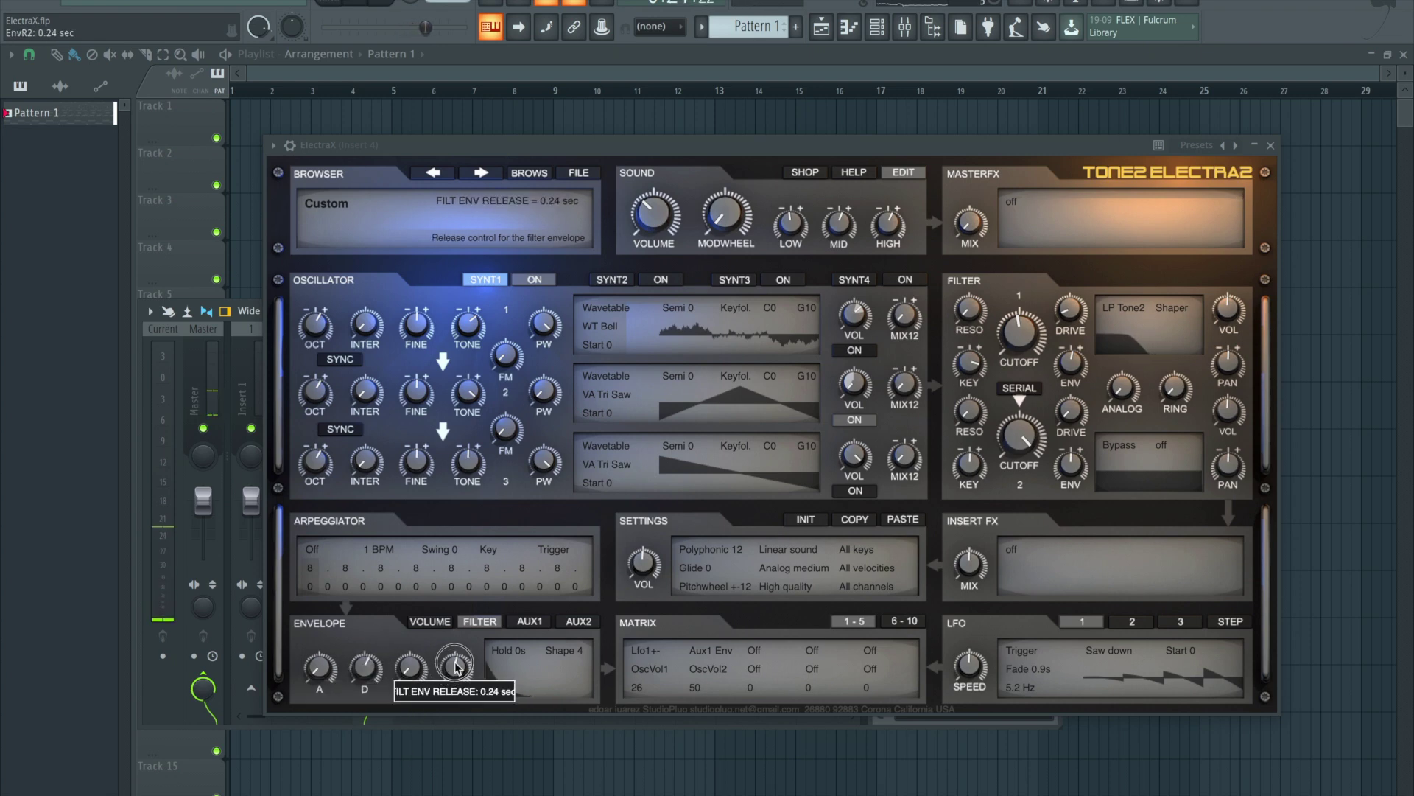
pyautogui.click(436, 623)
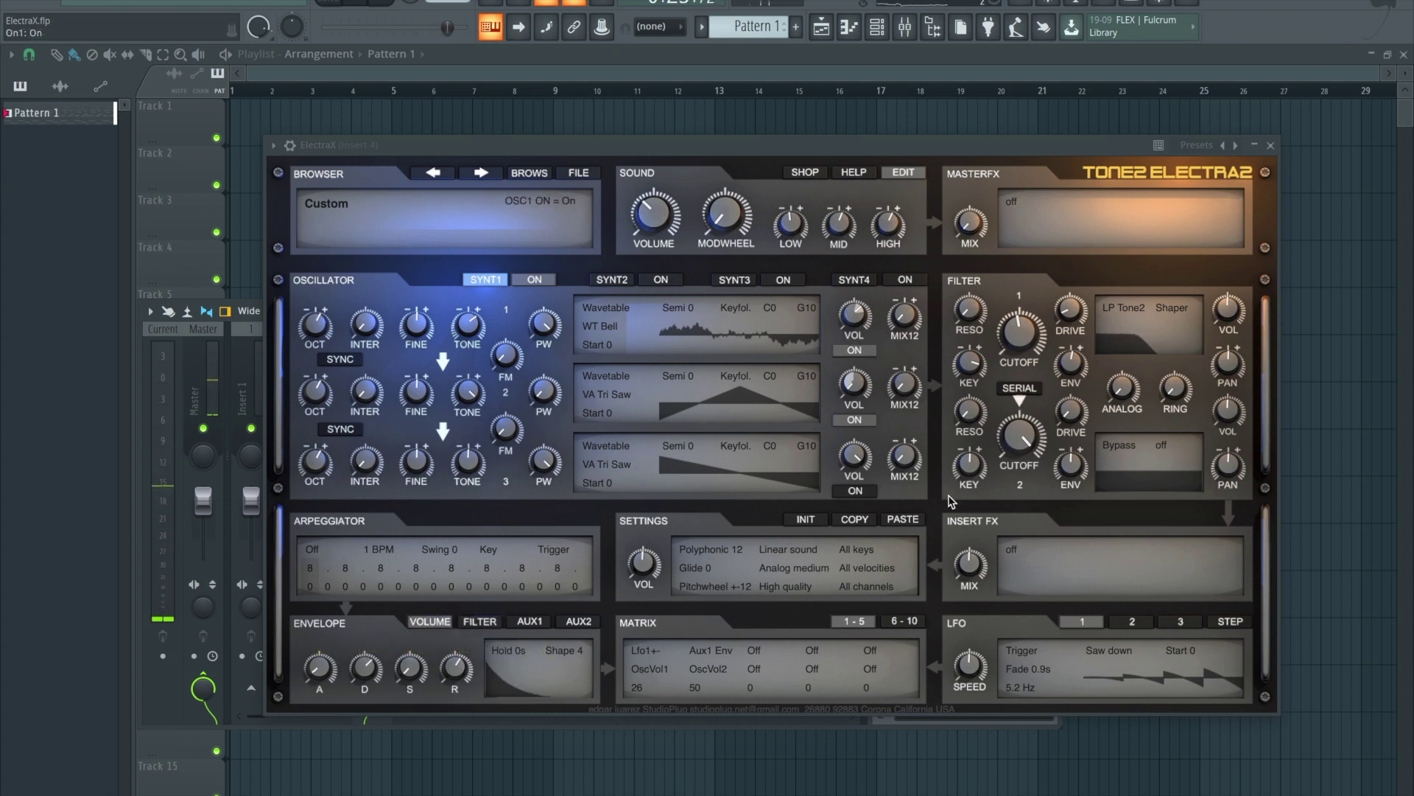
# Load the Ensemble insert effect with speed 30% and depth 36%.
pyautogui.click(1011, 549)
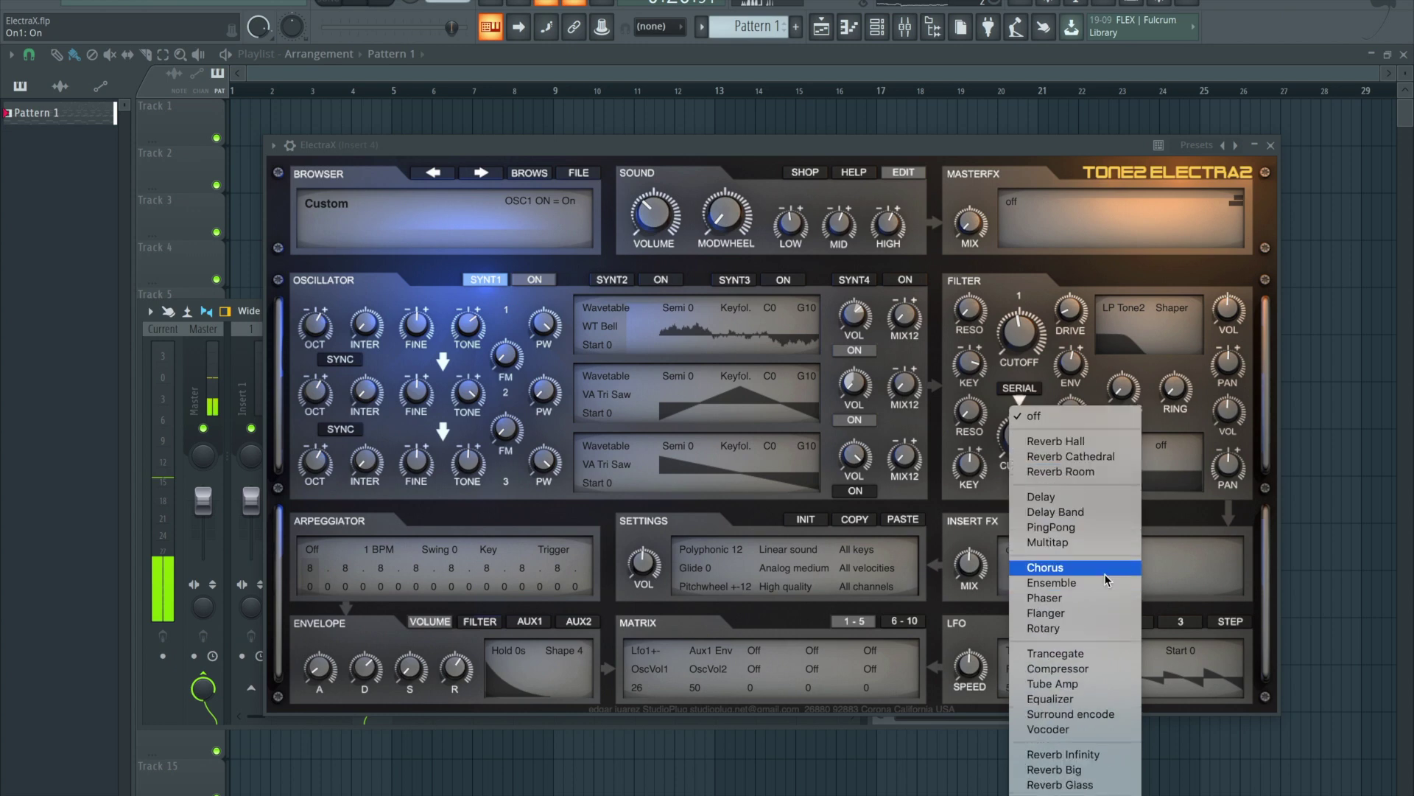
pyautogui.scroll(-1, 1103, 573)
pyautogui.click(1107, 554)
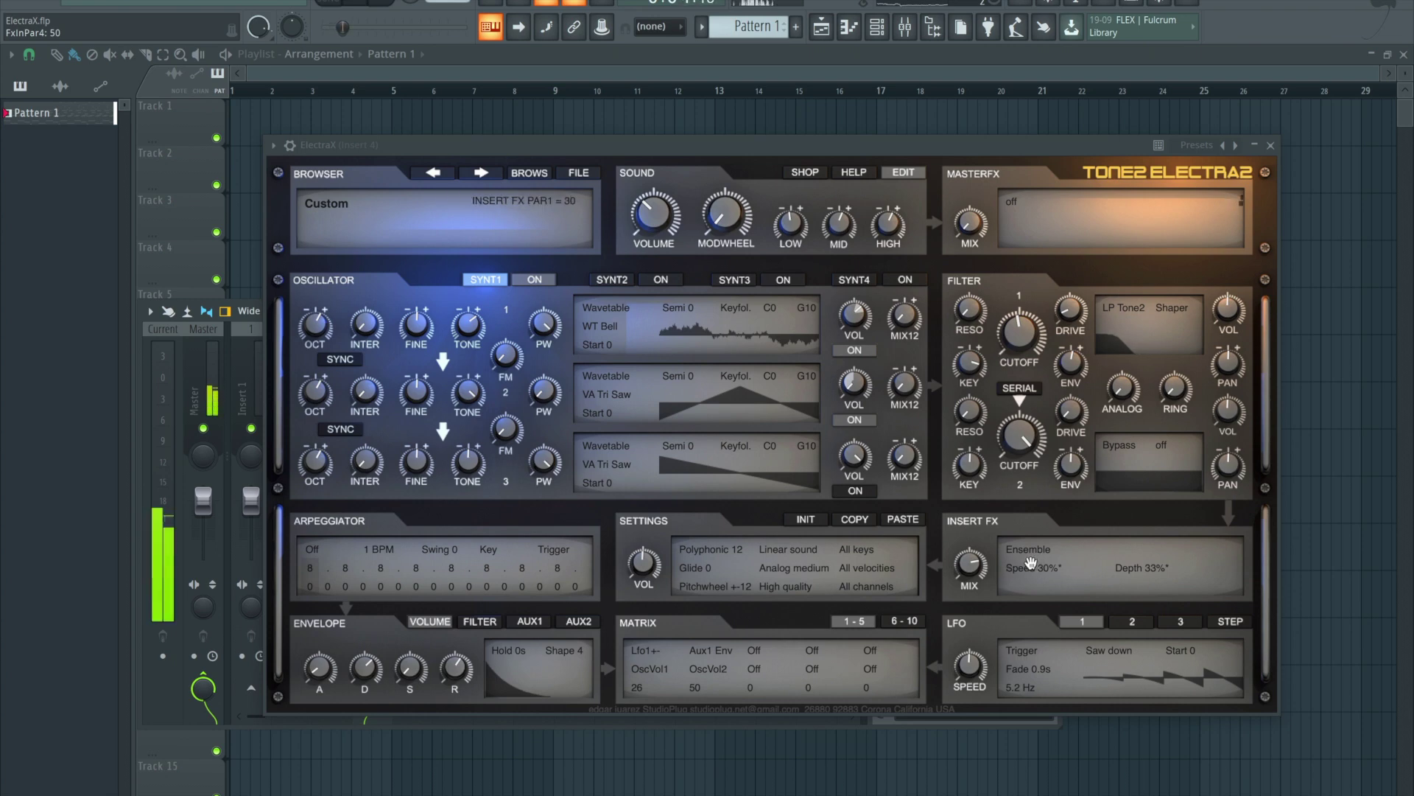
pyautogui.moveTo(966, 573)
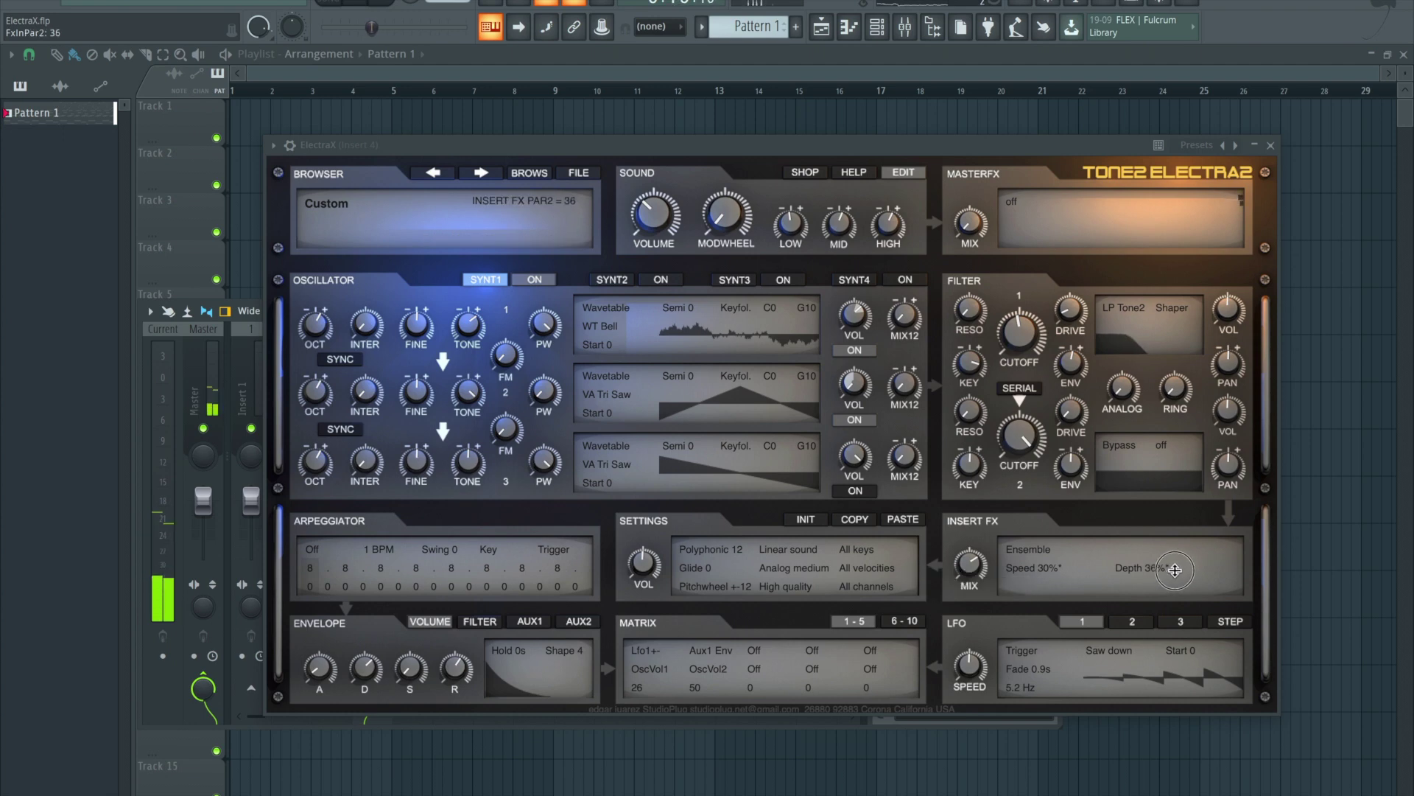
# Load Reverb Hall as the master effect, set its size to 17.3 m, and adjust the reverb mix.
pyautogui.click(1017, 205)
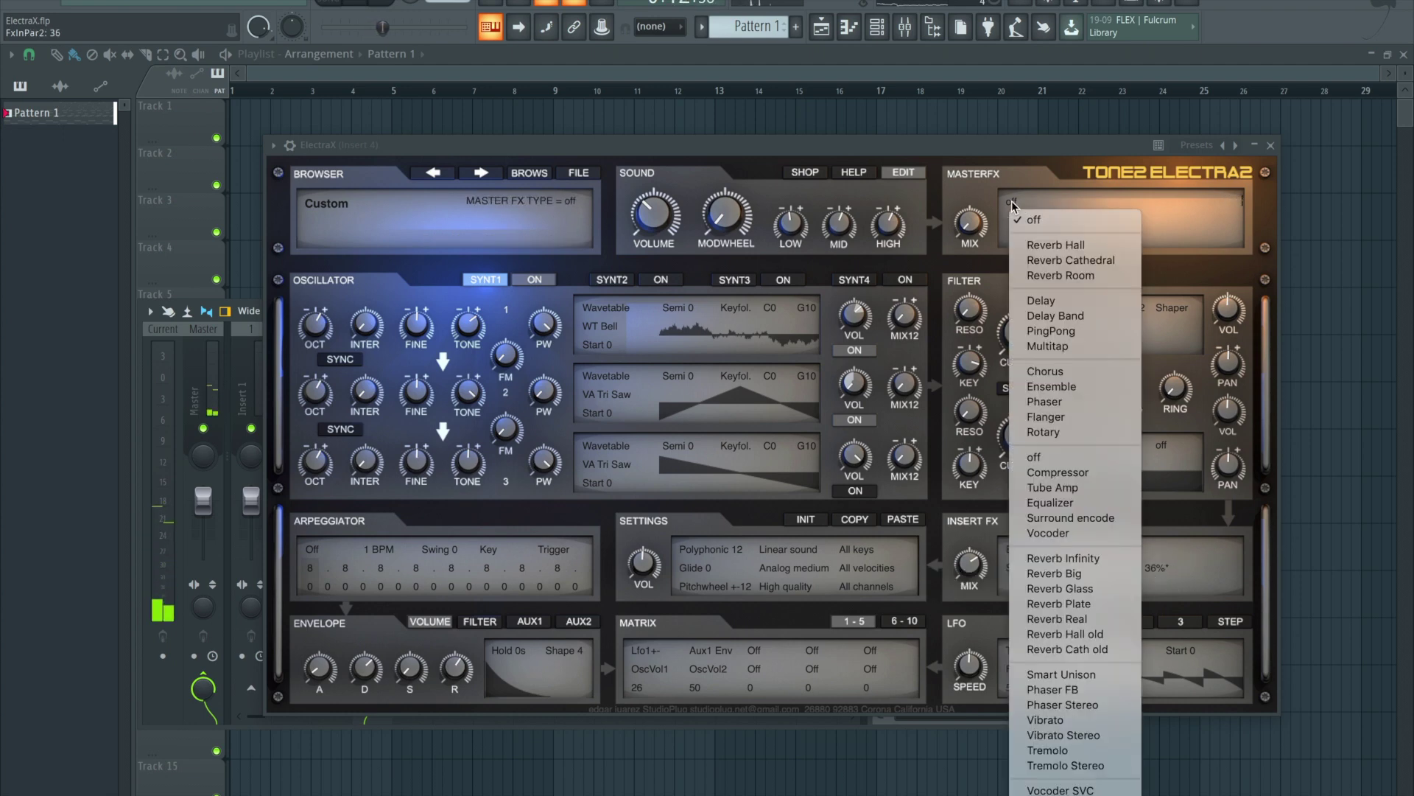
pyautogui.click(1076, 246)
pyautogui.moveTo(1052, 218); pyautogui.dragTo(1021, 272)
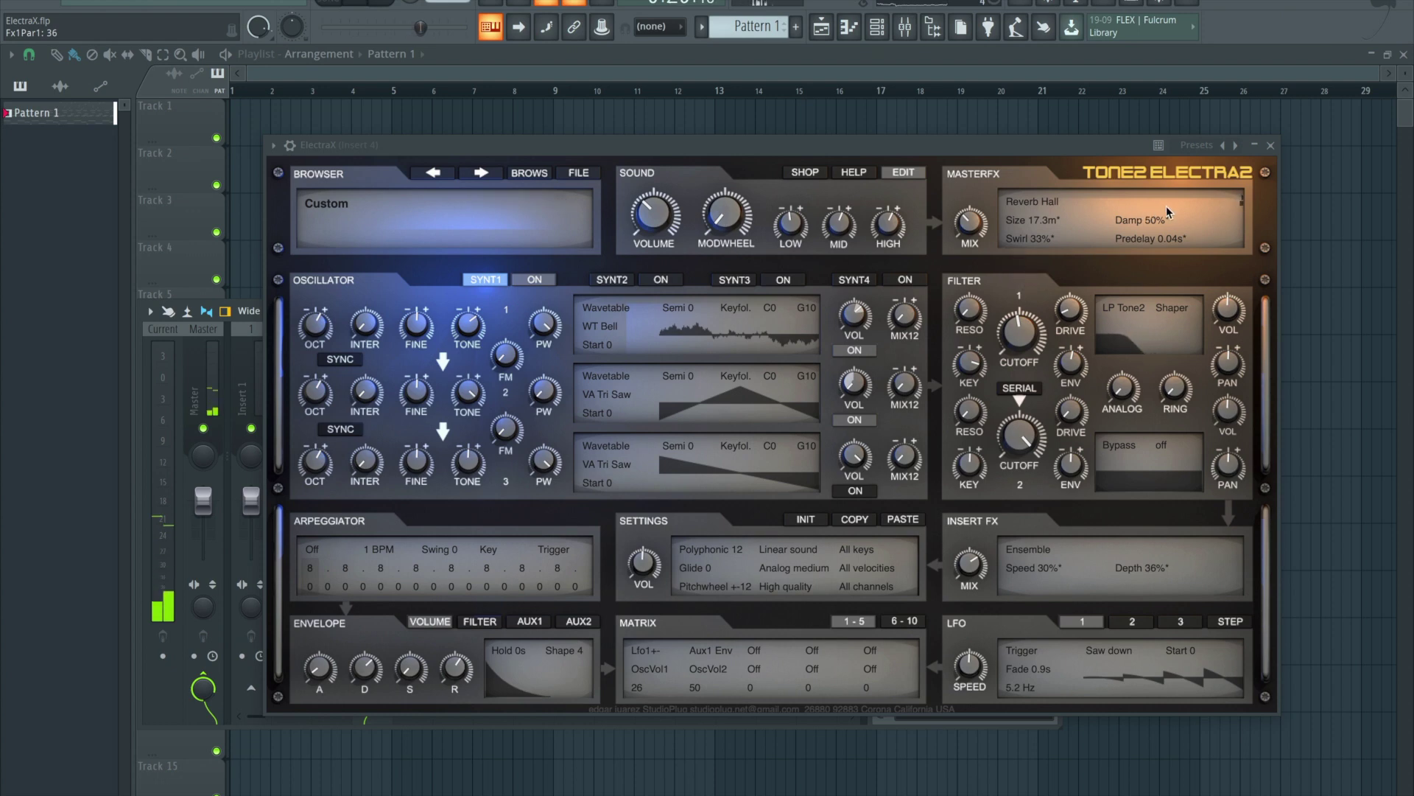
pyautogui.moveTo(968, 224)
pyautogui.mouseDown()
pyautogui.moveTo(982, 168)
pyautogui.moveTo(949, 228)
pyautogui.moveTo(967, 200)
pyautogui.mouseUp()
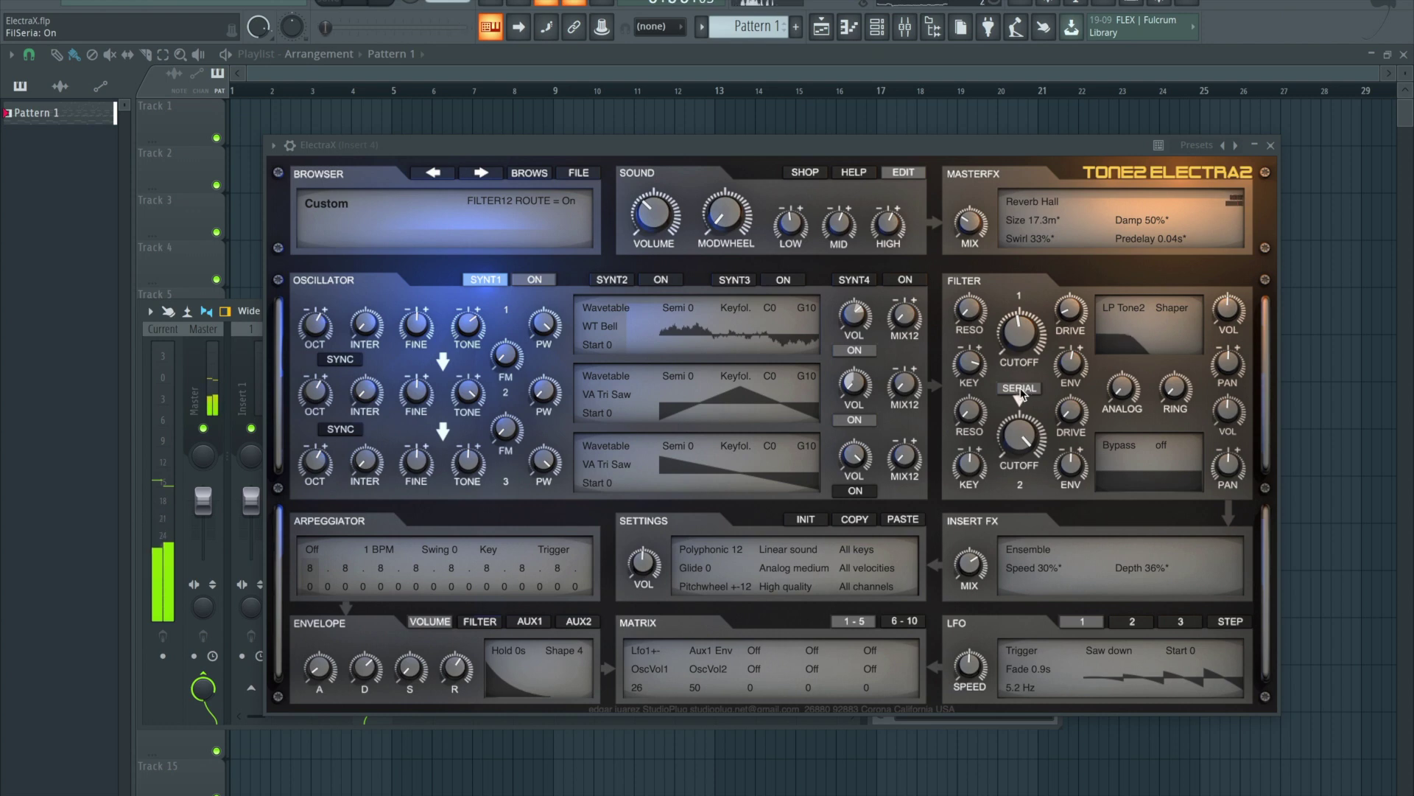
# Adjust the mid and high bands of the sound EQ, raising the high band to 29.
pyautogui.moveTo(925, 145); pyautogui.dragTo(914, 163)
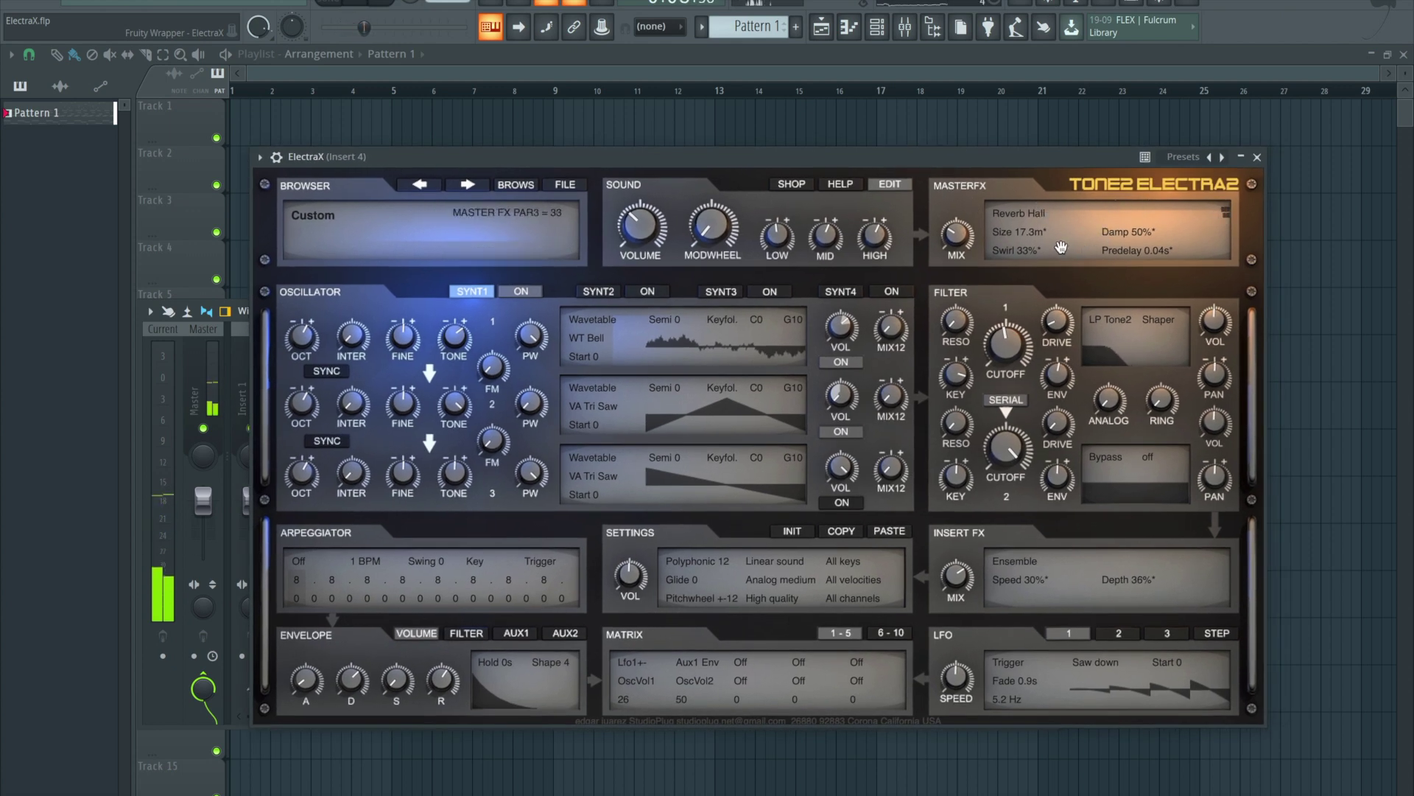
pyautogui.click(826, 236)
pyautogui.moveTo(827, 235); pyautogui.dragTo(872, 228)
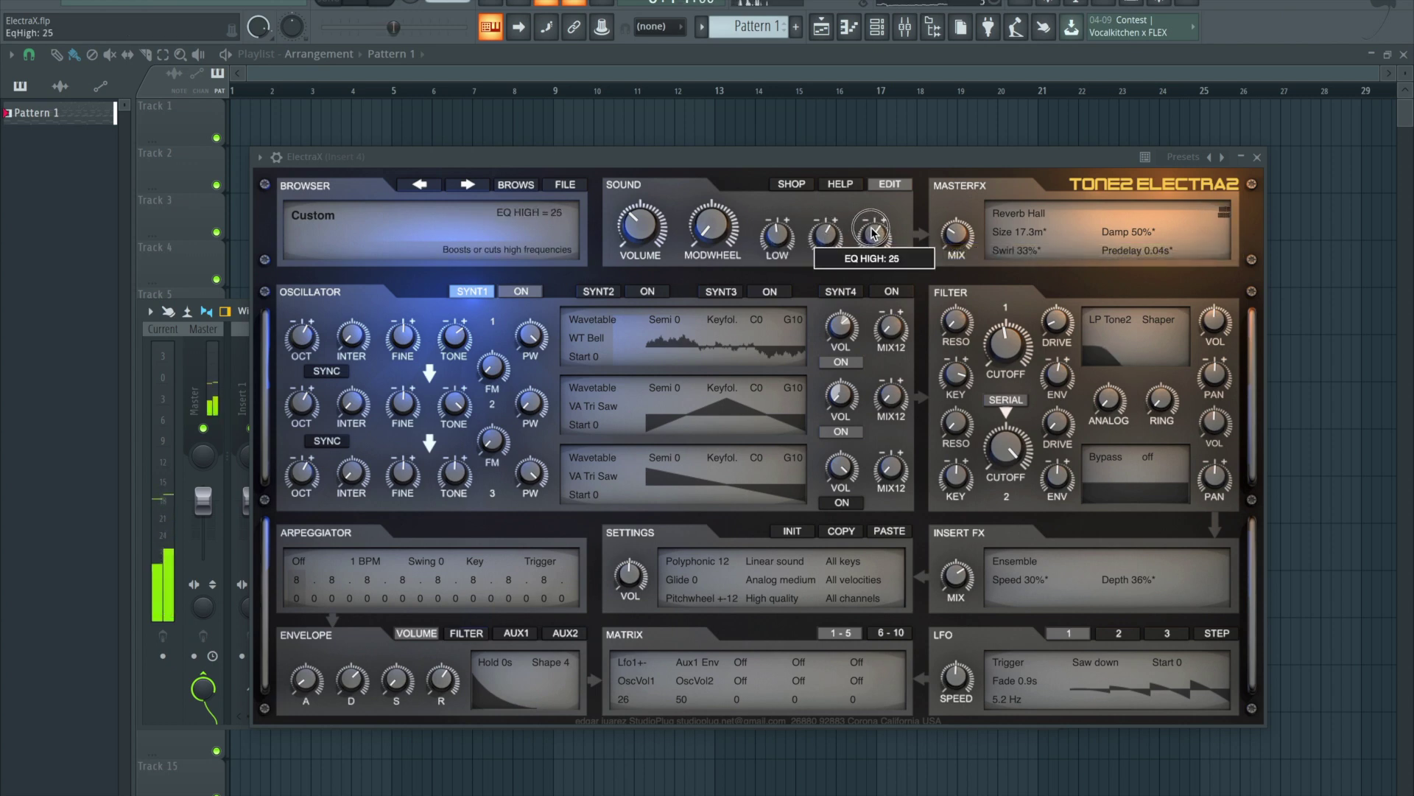
pyautogui.scroll(3, 875, 232)
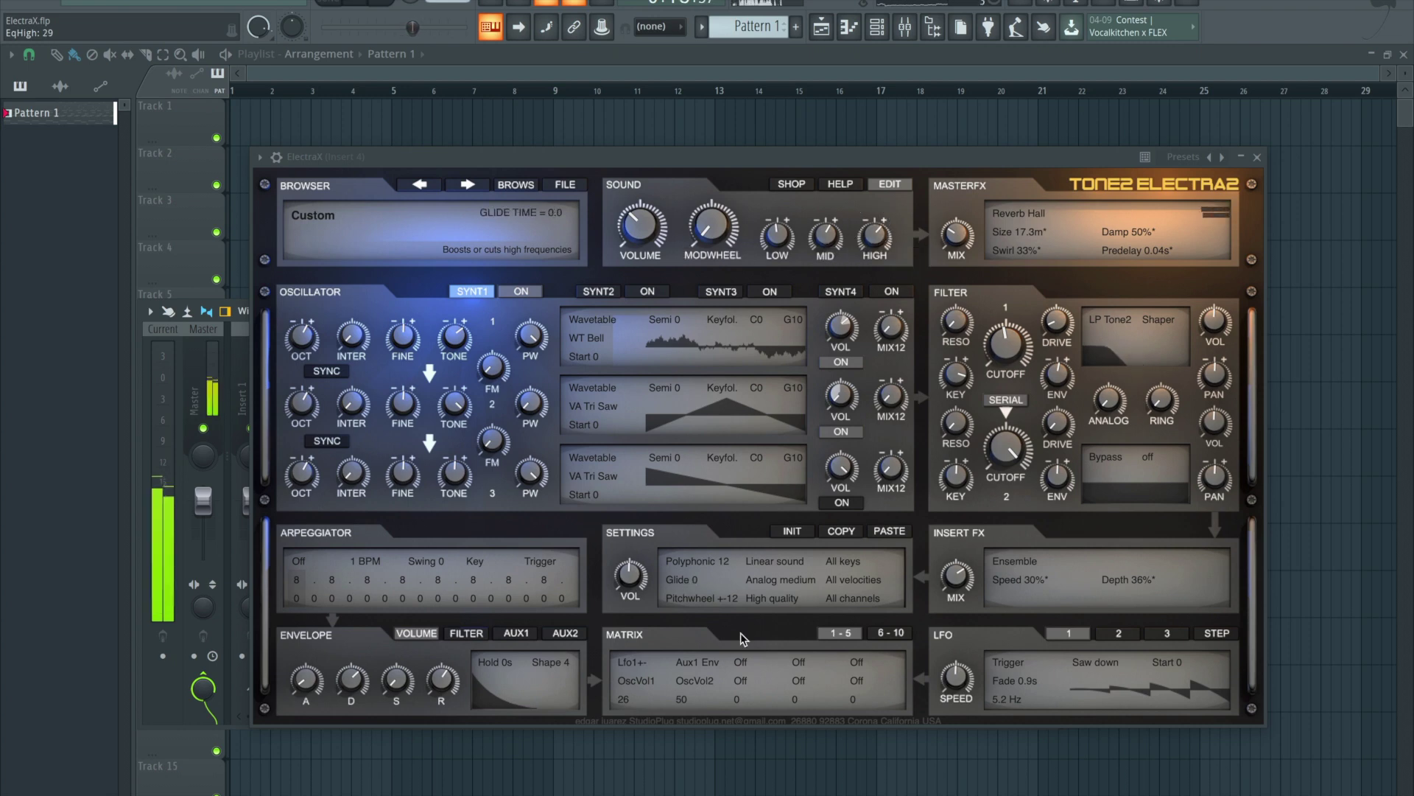
# Route Velocity to Volume in modulation matrix slot 3 with an amount of 9.4.
pyautogui.click(741, 663)
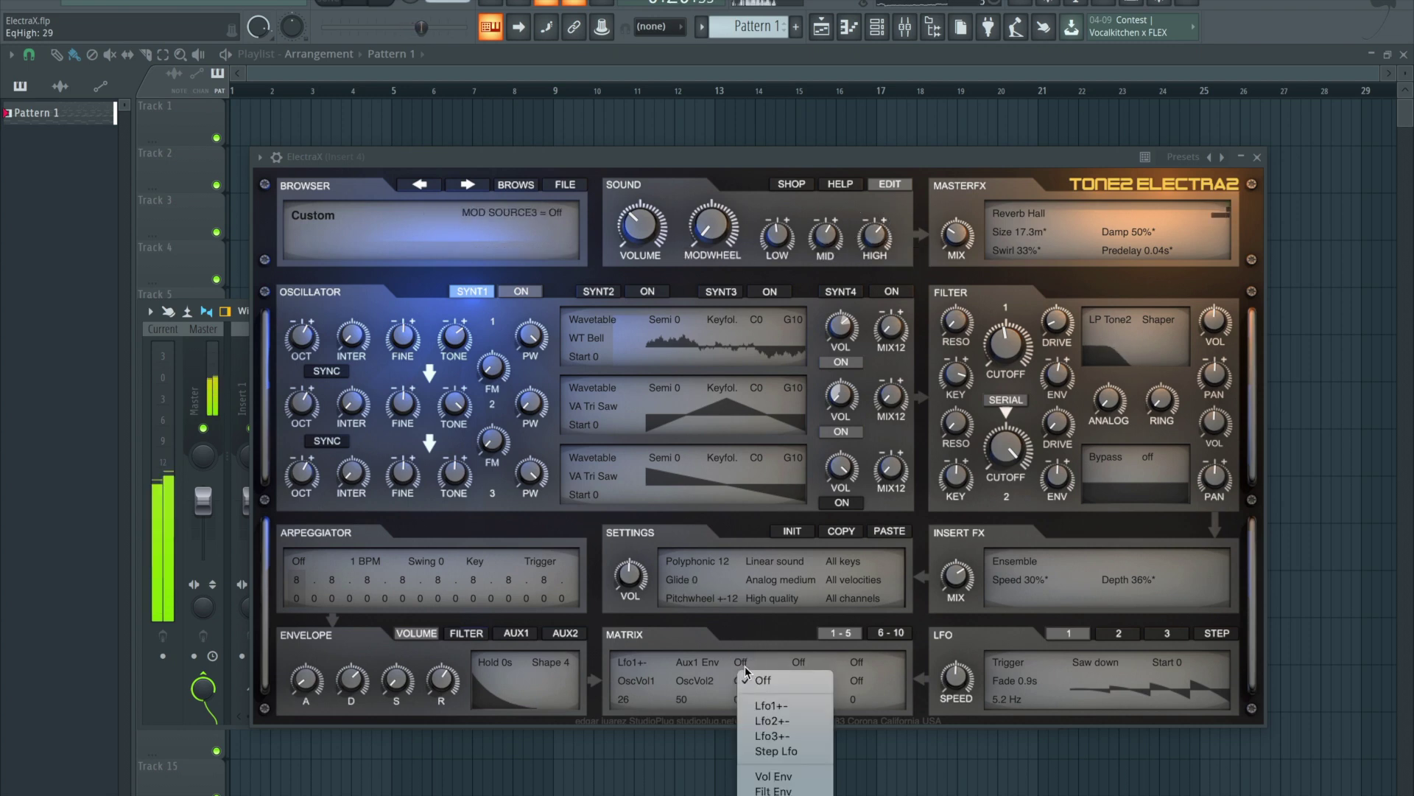
pyautogui.scroll(-3, 781, 701)
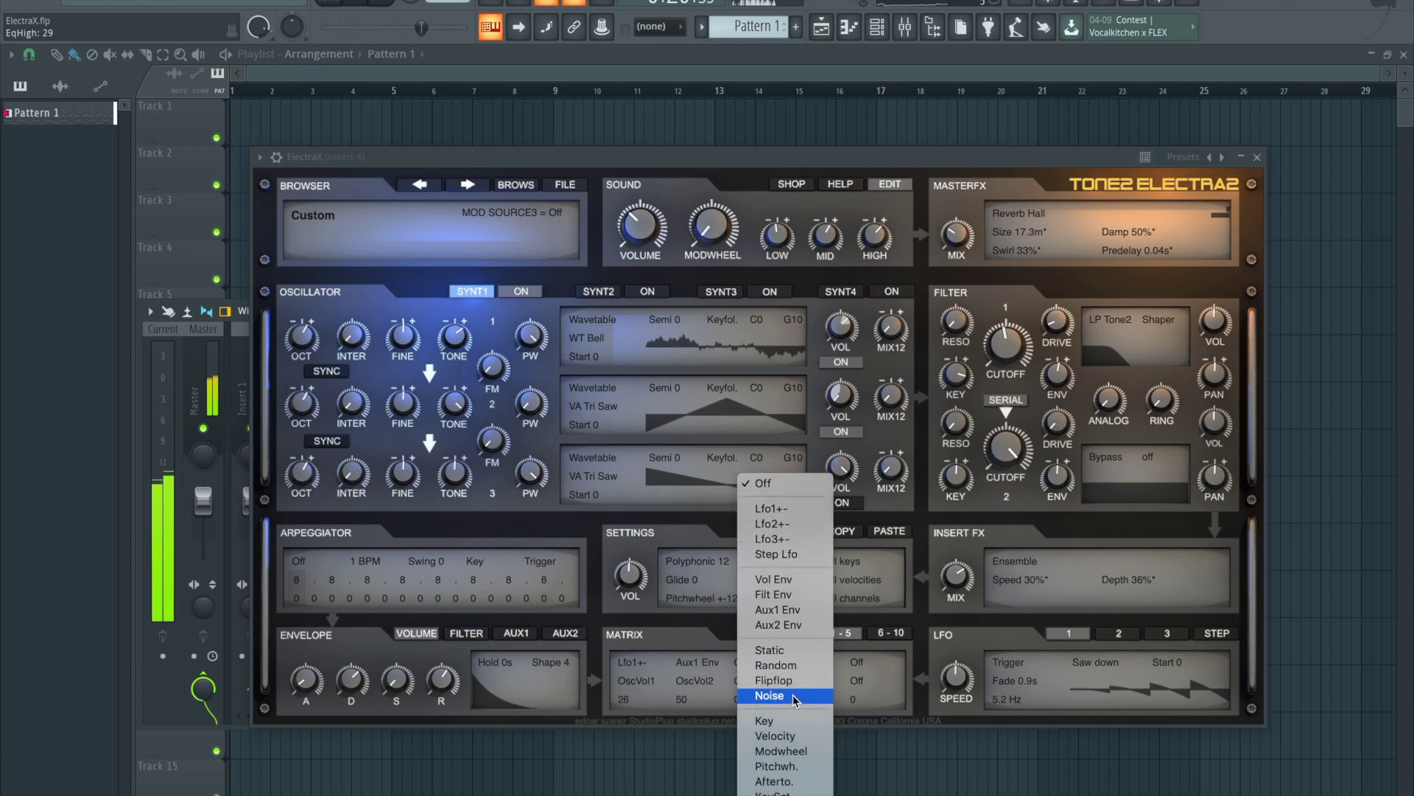
pyautogui.scroll(-2, 796, 700)
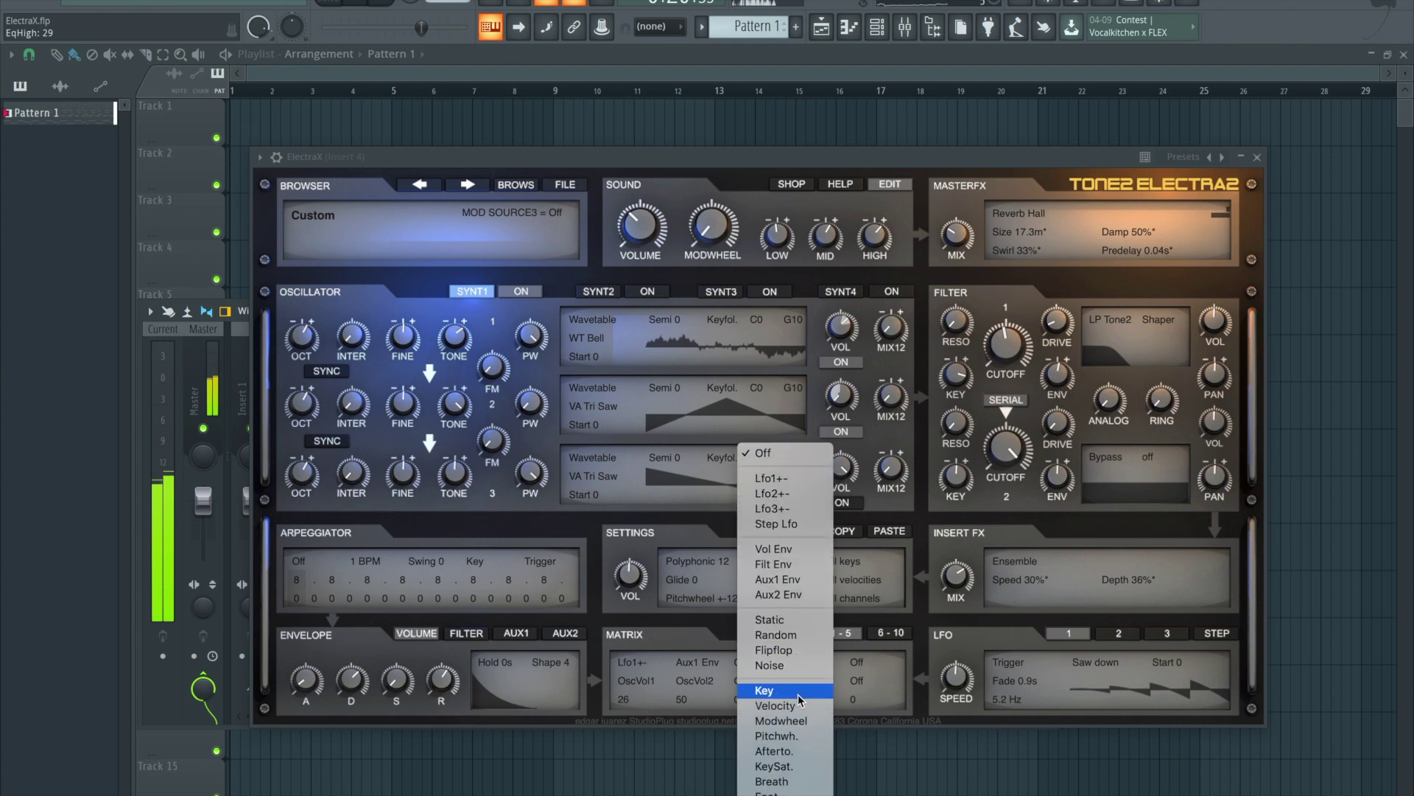
pyautogui.click(781, 705)
pyautogui.click(742, 681)
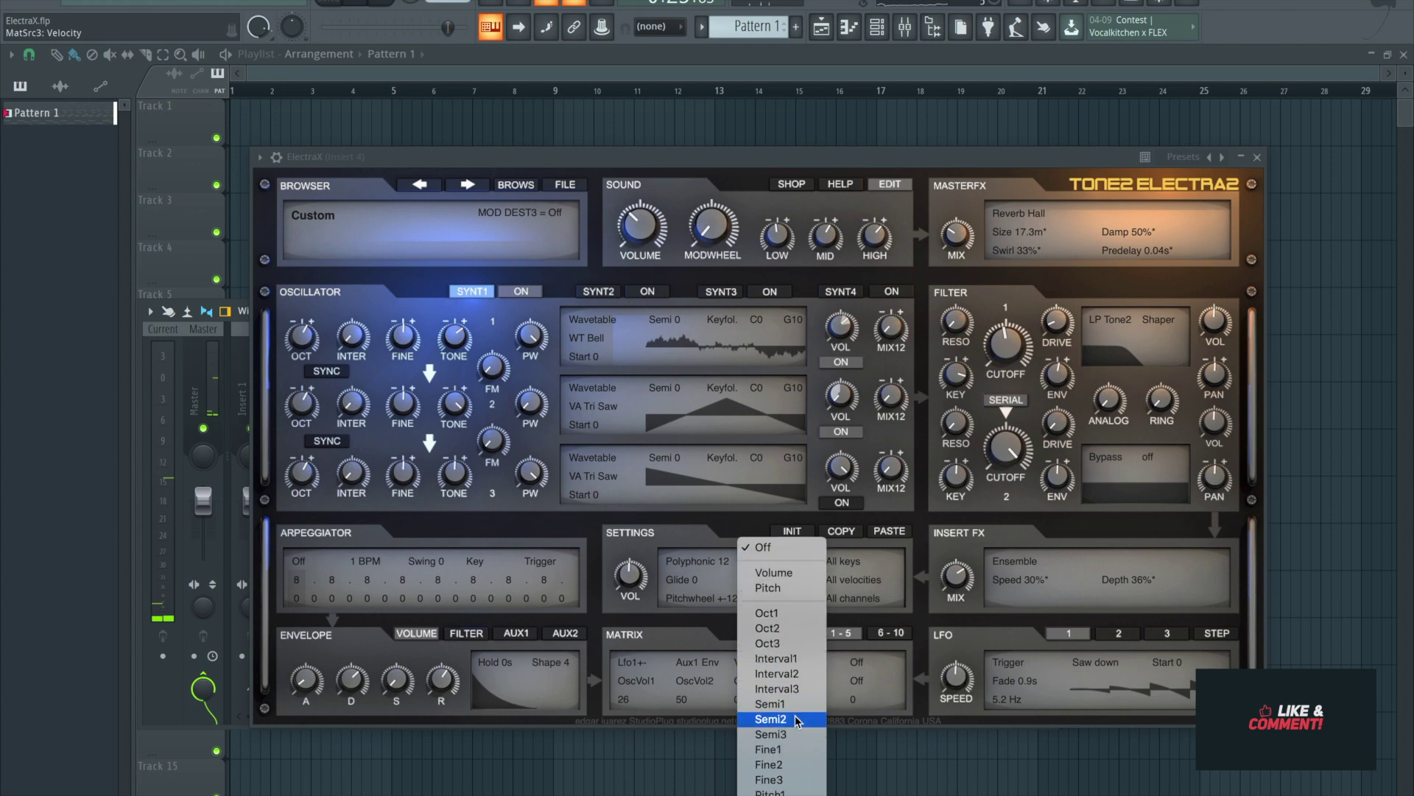
pyautogui.moveTo(743, 704); pyautogui.dragTo(748, 699)
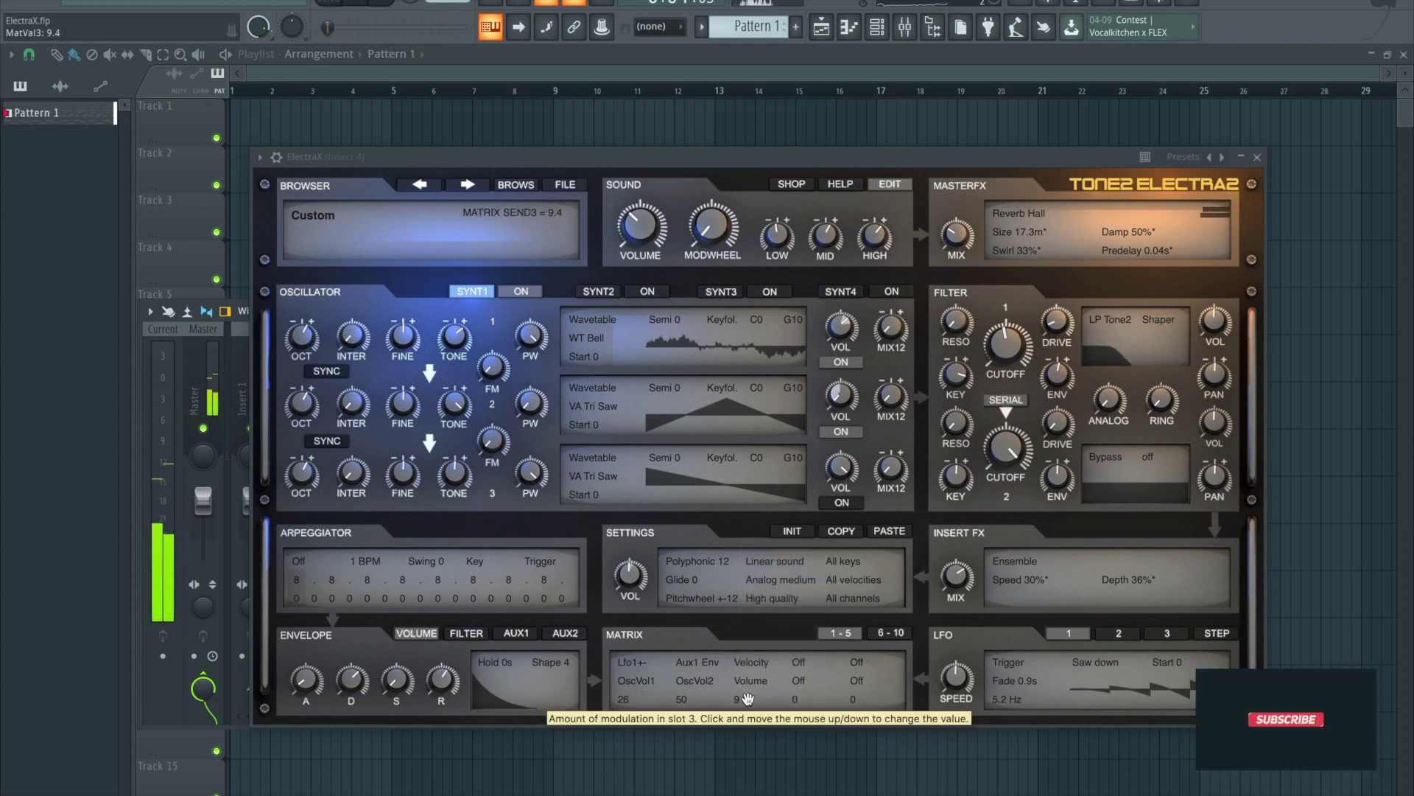